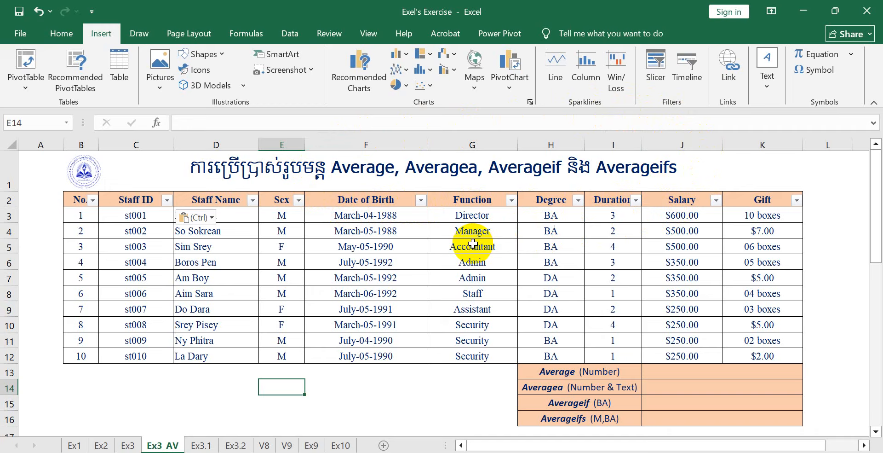
Calculate the average of the Salary column in J13 with =AVERAGE(J3:J12).
click(429, 381)
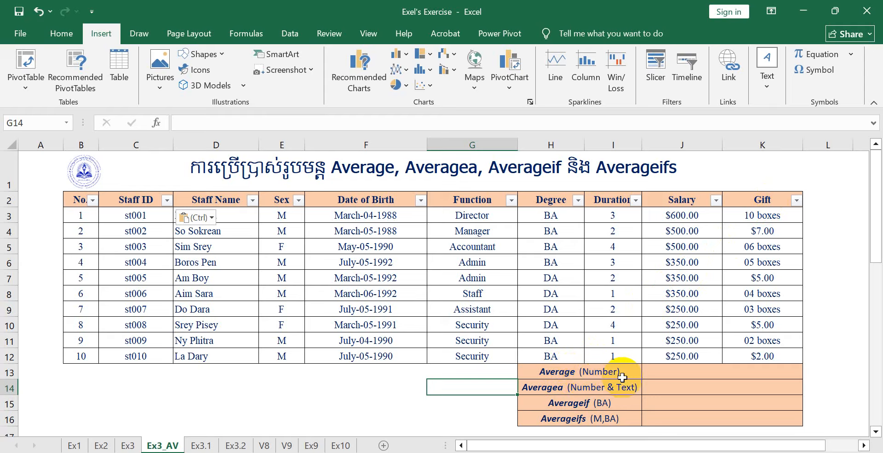
click(646, 375)
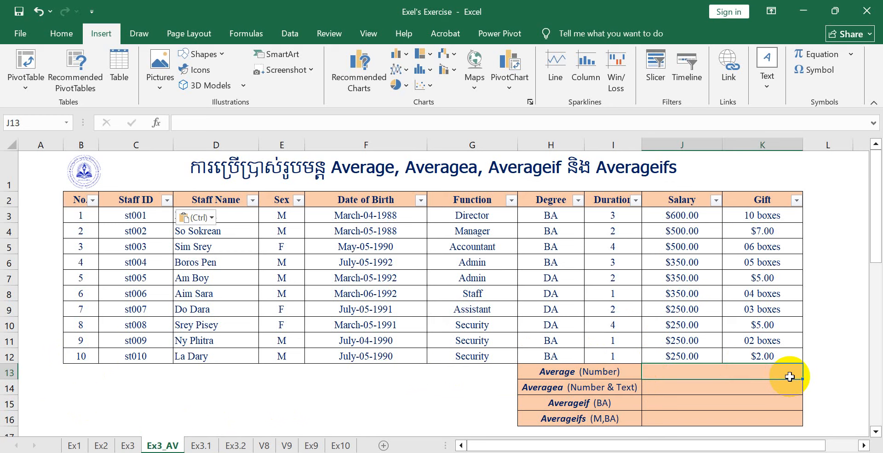
text(=Avera)
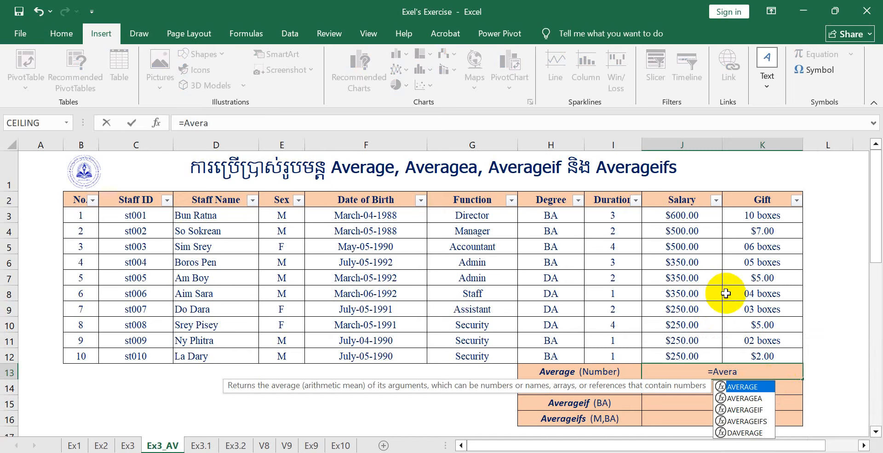
double_click(747, 388)
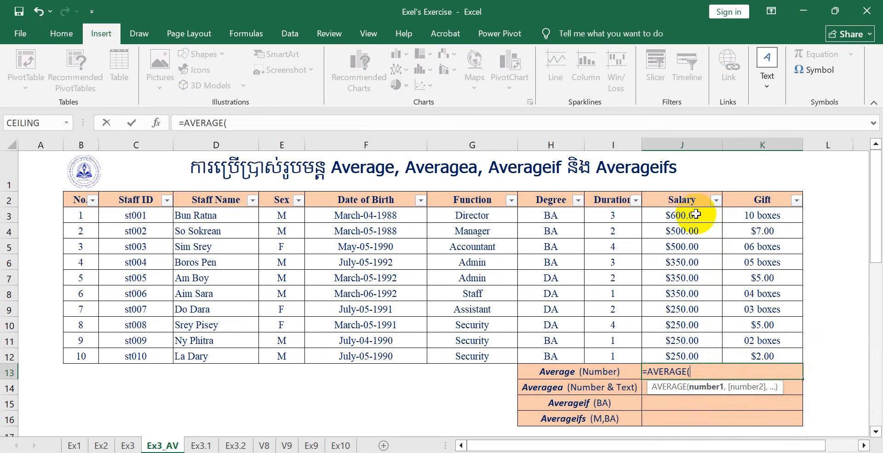
drag(692, 214, 688, 357)
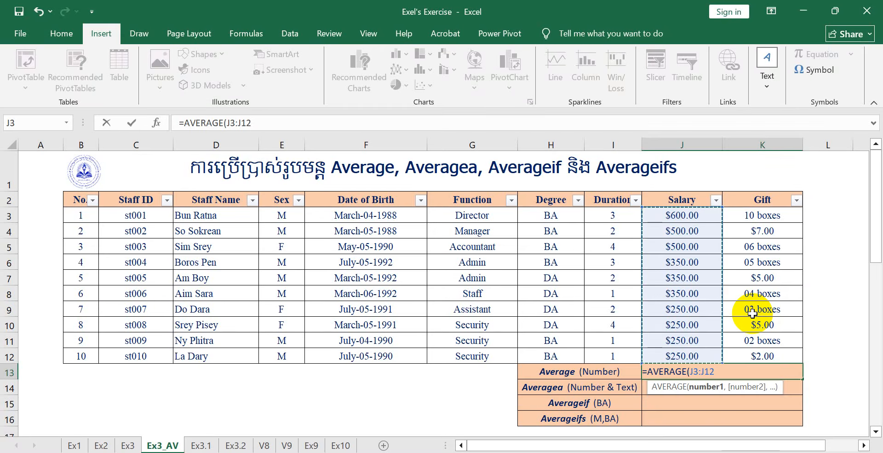
text())
key(Return)
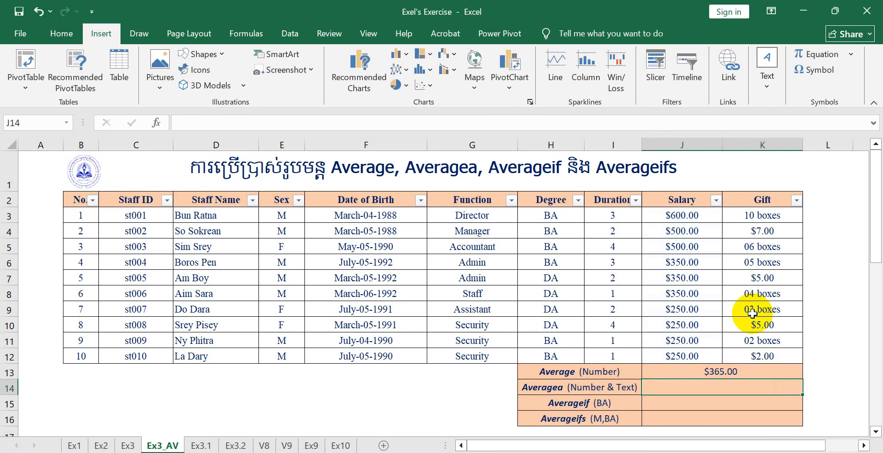
click(712, 374)
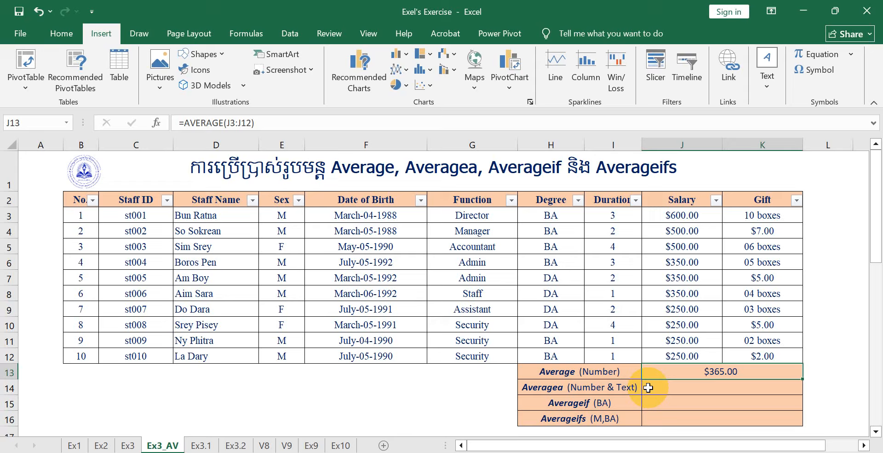
Calculate the average of the Gift column, counting text entries, in J14 with =AVERAGEA(K3:K12).
click(649, 388)
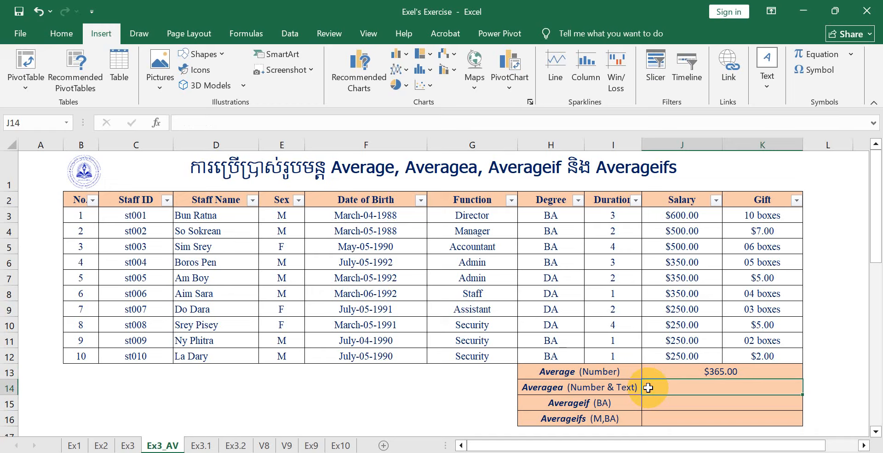
text(=)
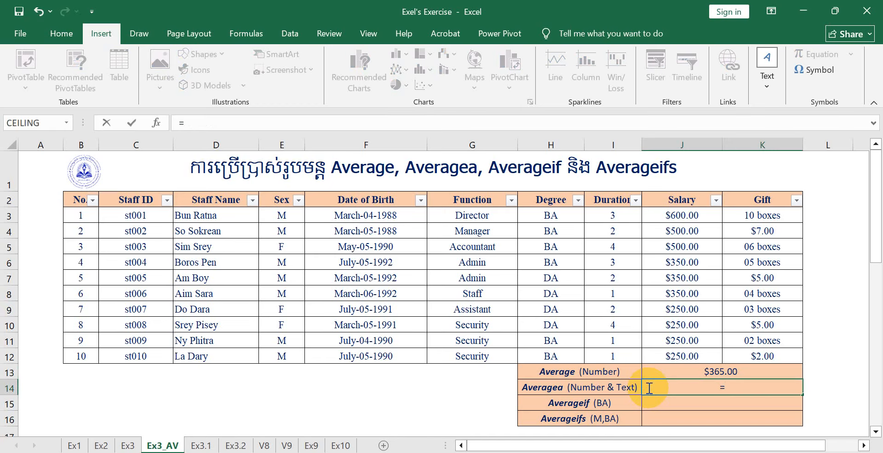
text(Aver)
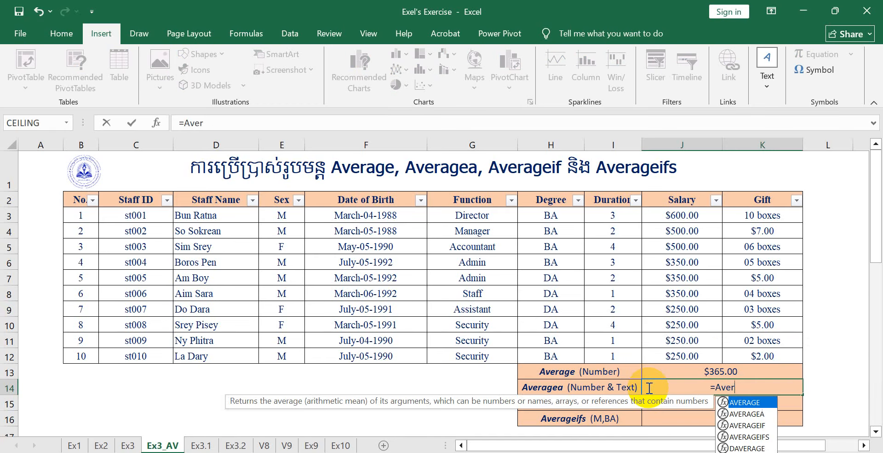
double_click(748, 414)
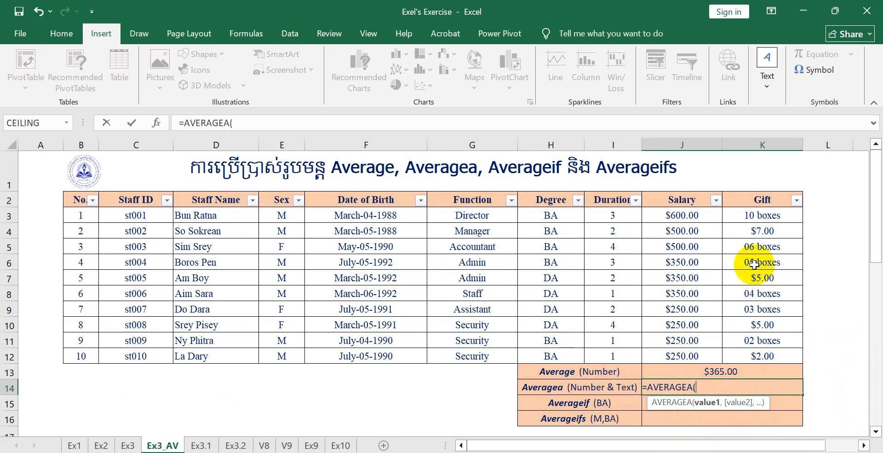
click(762, 216)
drag(762, 216, 785, 364)
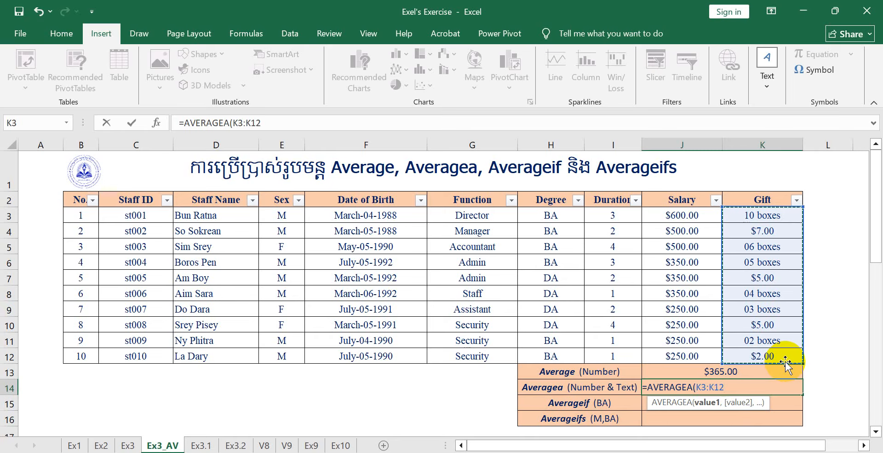
text())
key(Return)
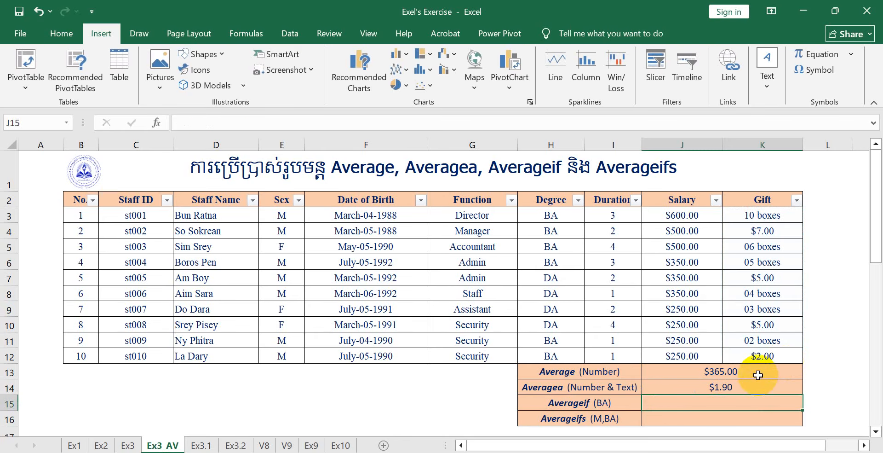
Review the AVERAGEA formula in J14 and the numeric Gift amounts in K12, K10, K7 and K4.
click(741, 387)
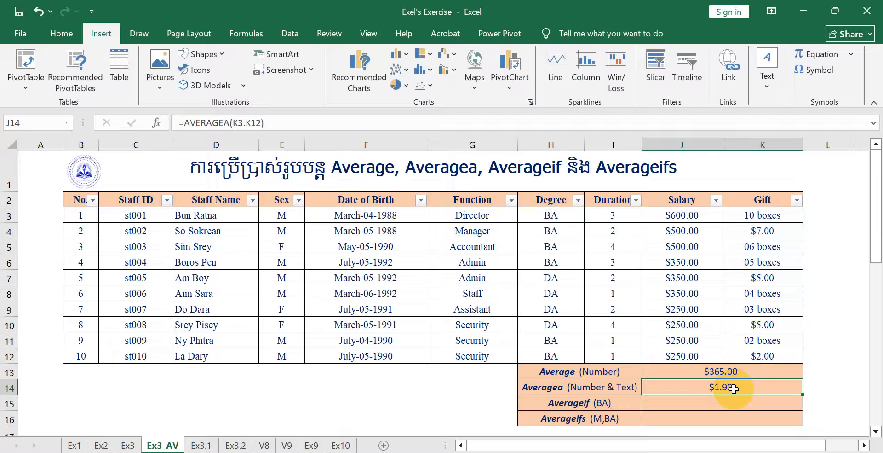
click(773, 358)
click(767, 325)
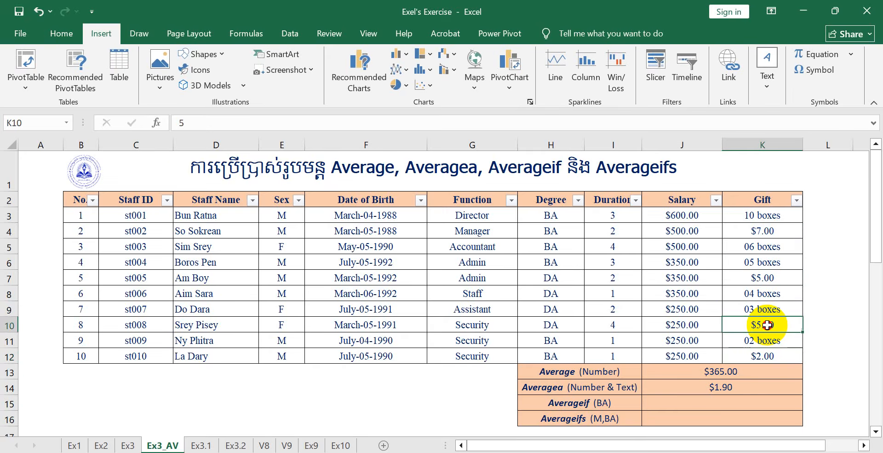
click(769, 279)
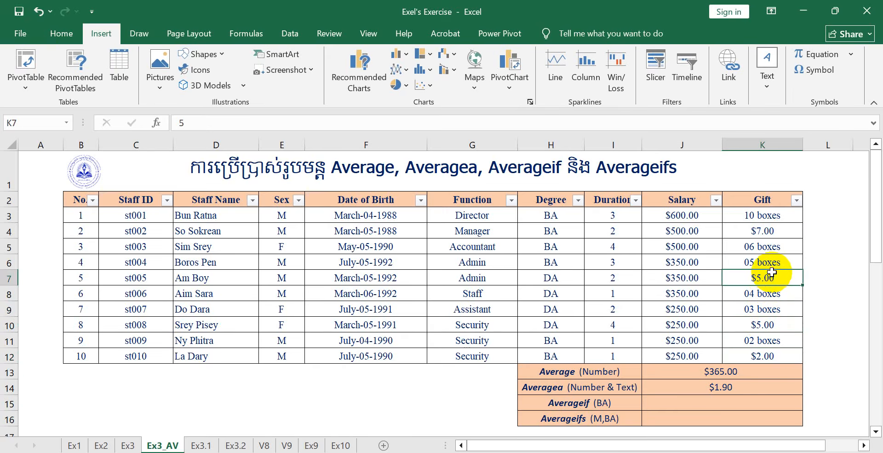
click(773, 229)
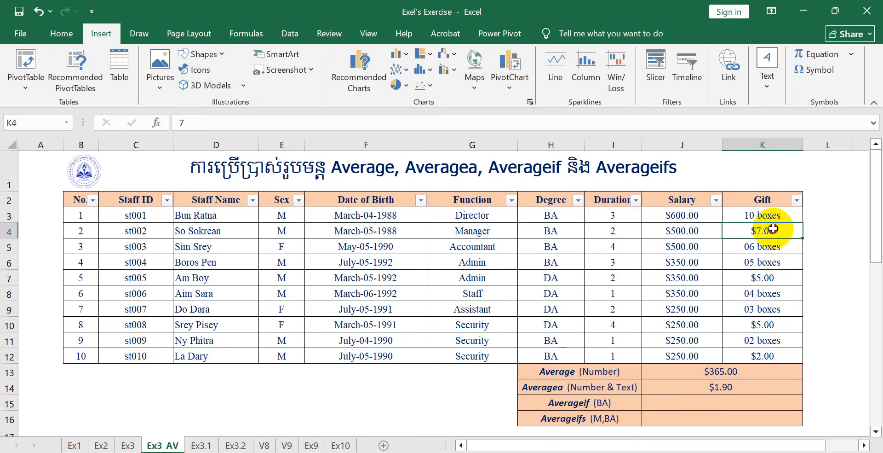
Cross-check the AVERAGEA result in the empty cell F14 with =(K4+K7+K10+K12)/10 and delete the check formula.
click(362, 382)
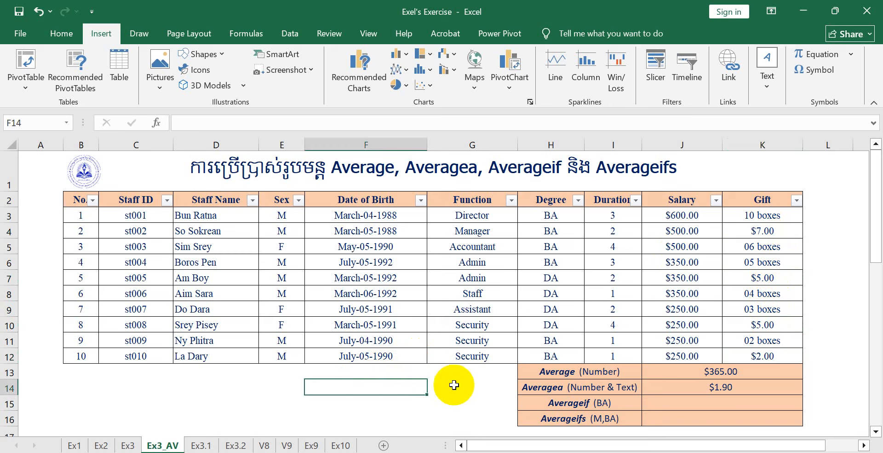
text(+)
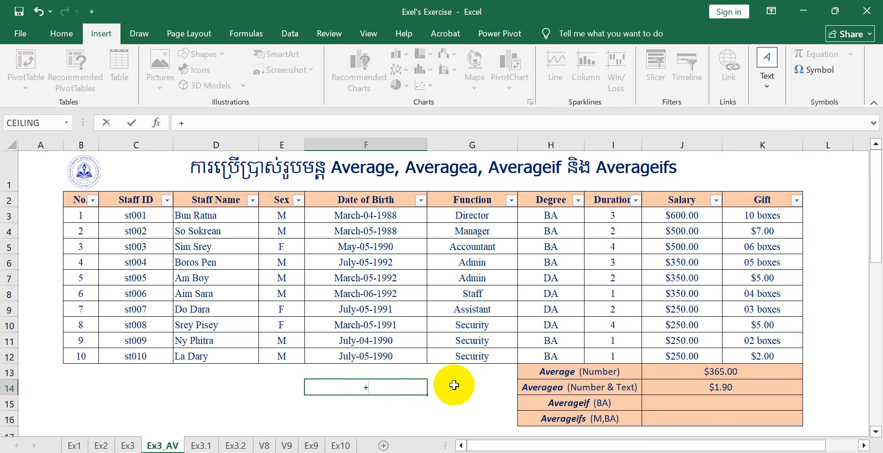
key(BackSpace)
text(=()
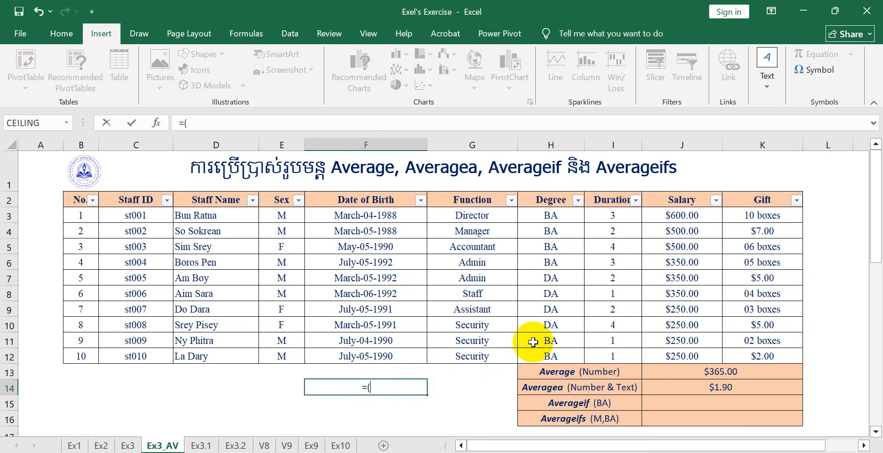
click(772, 233)
text(+)
click(764, 278)
text(+)
click(764, 323)
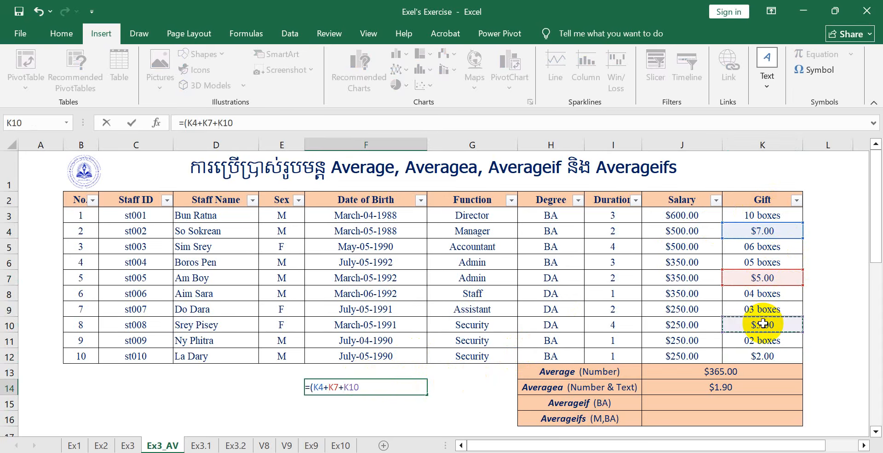
text(+)
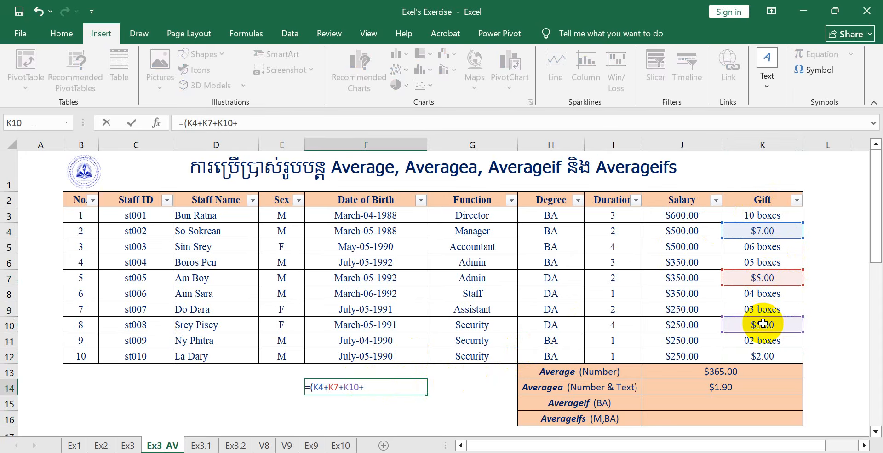
click(793, 357)
text())
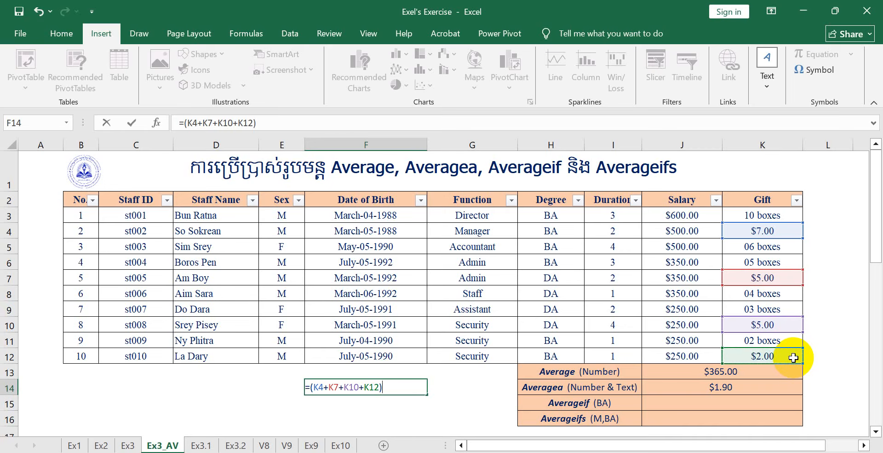
text(/10)
key(Return)
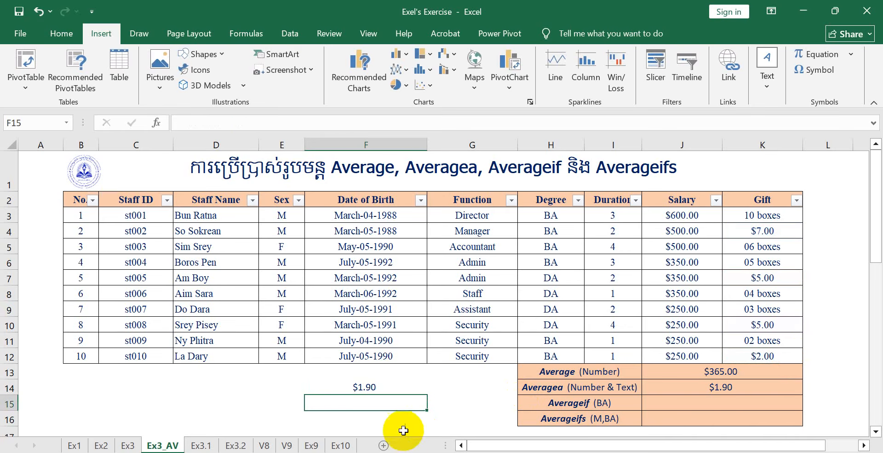
click(377, 392)
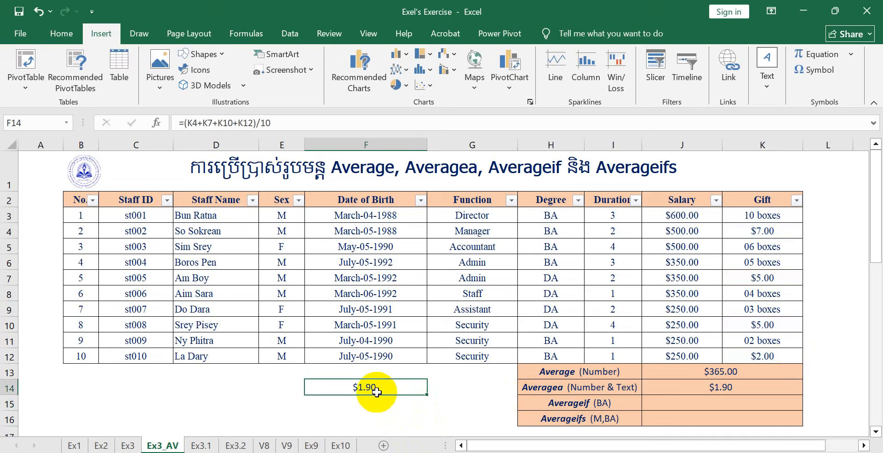
key(Delete)
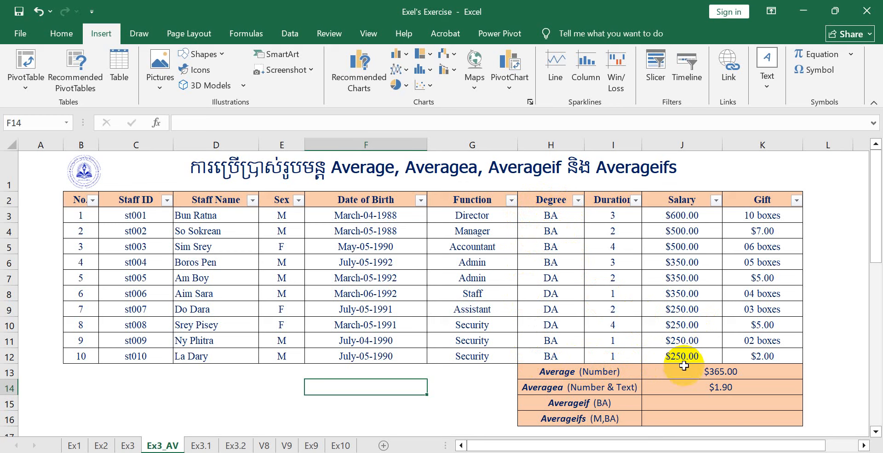
Calculate the average Salary of staff with the BA degree in J15 with =AVERAGEIF(H3:H12,H3,J3:J12).
click(692, 404)
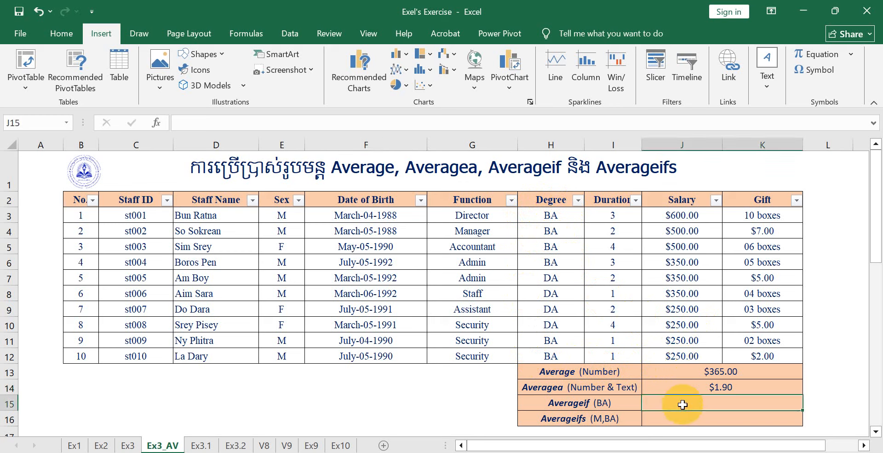
text(=Aver)
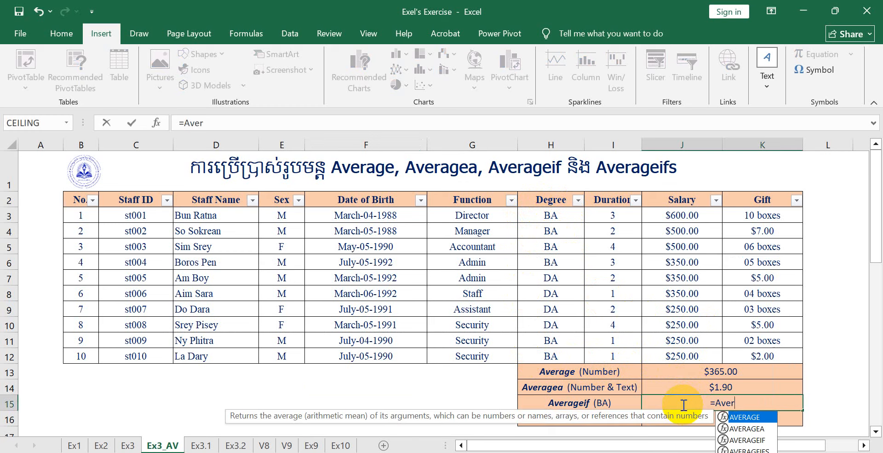
double_click(748, 439)
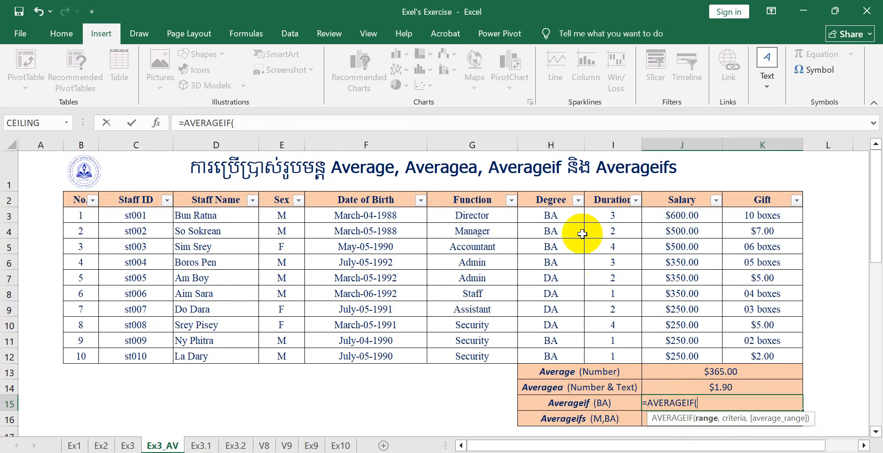
click(561, 217)
drag(561, 217, 552, 353)
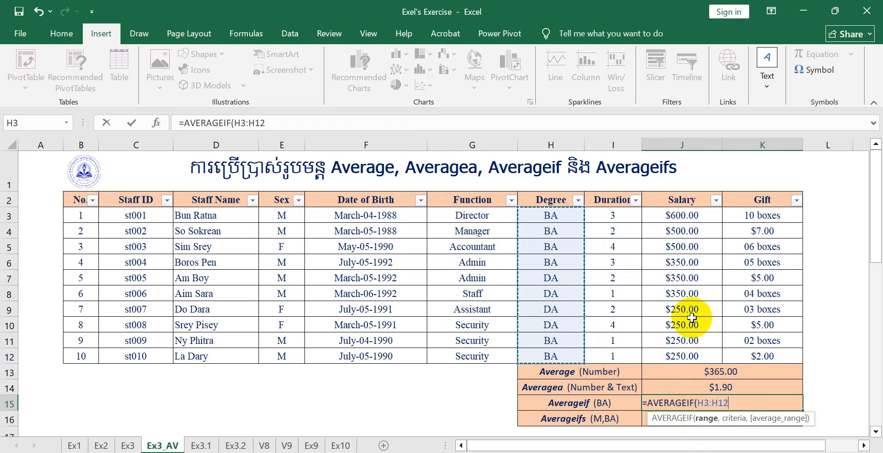
text(,)
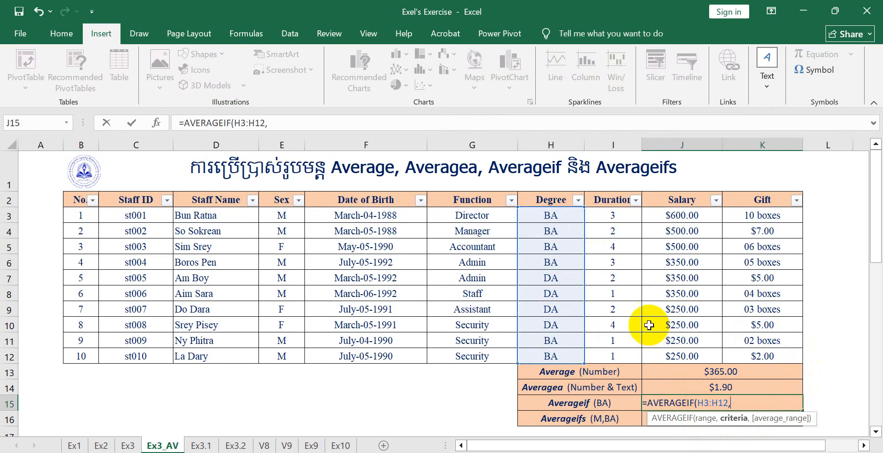
click(558, 214)
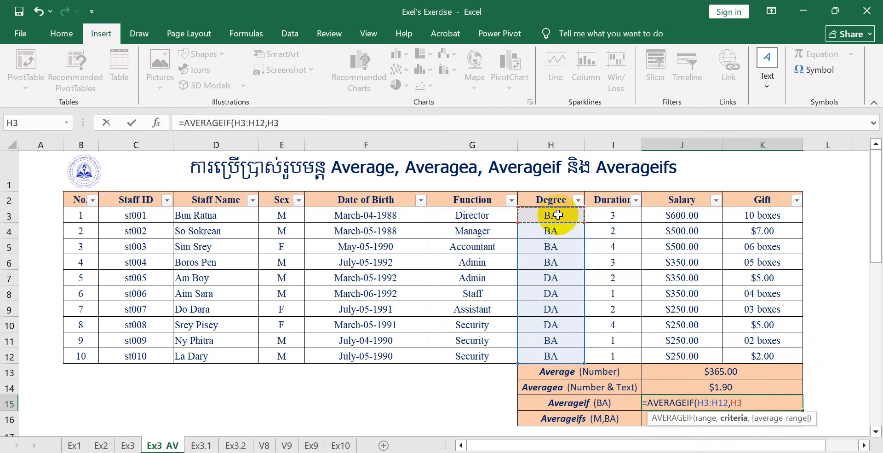
text(,)
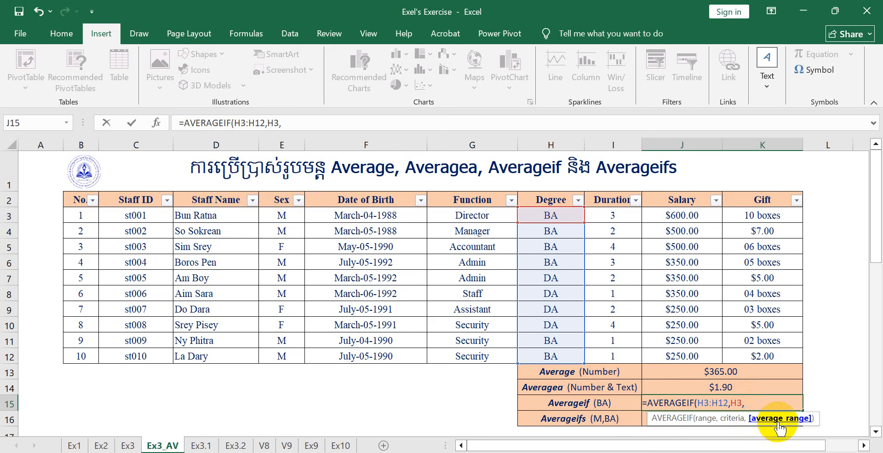
drag(685, 217, 682, 354)
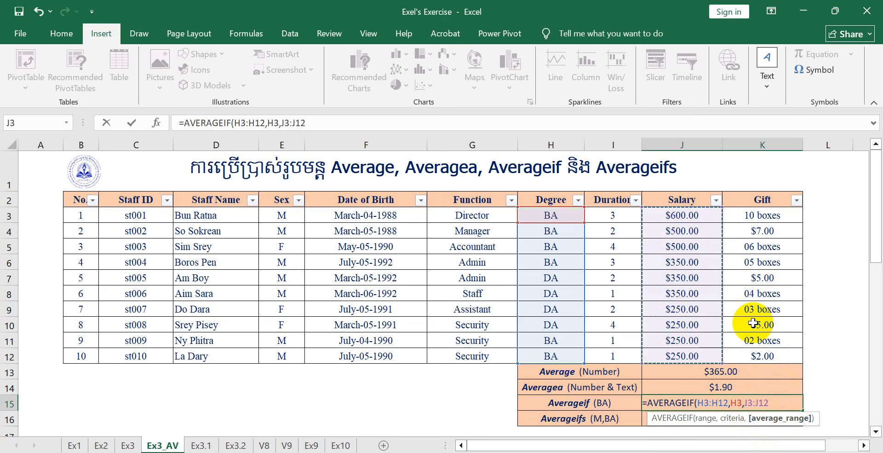
text())
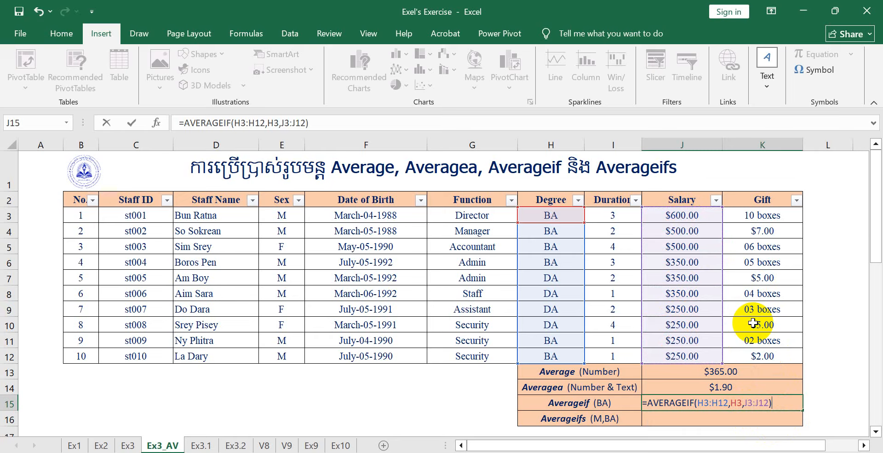
key(Return)
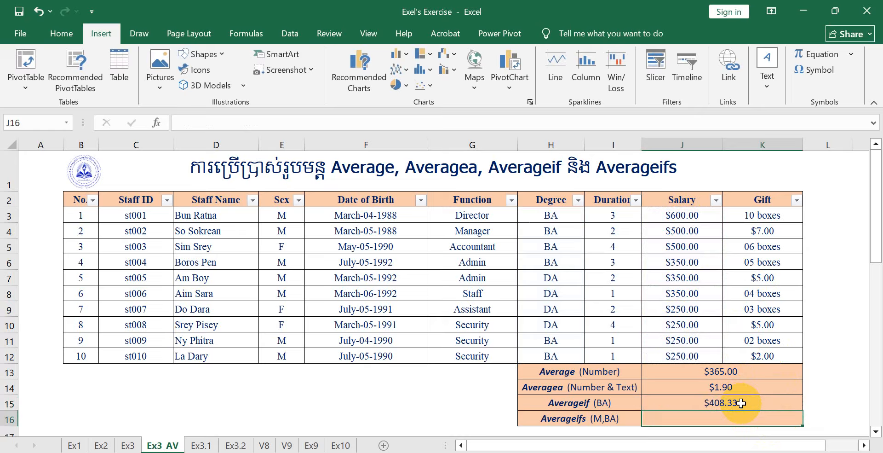
Review the AVERAGEIF formula in J15 and filter the Degree column to show only BA.
click(724, 404)
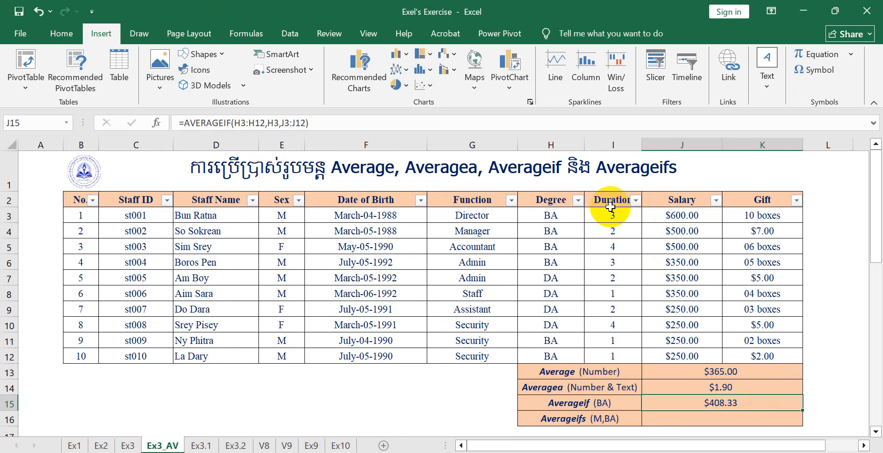
click(579, 200)
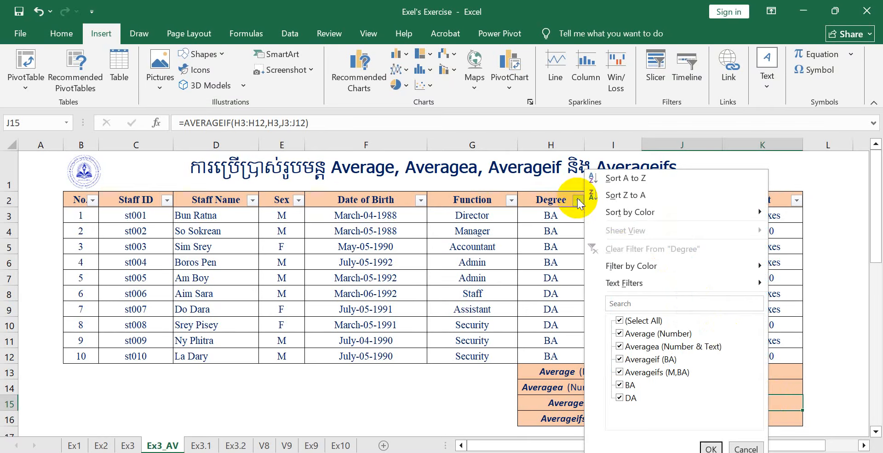
click(631, 321)
click(630, 386)
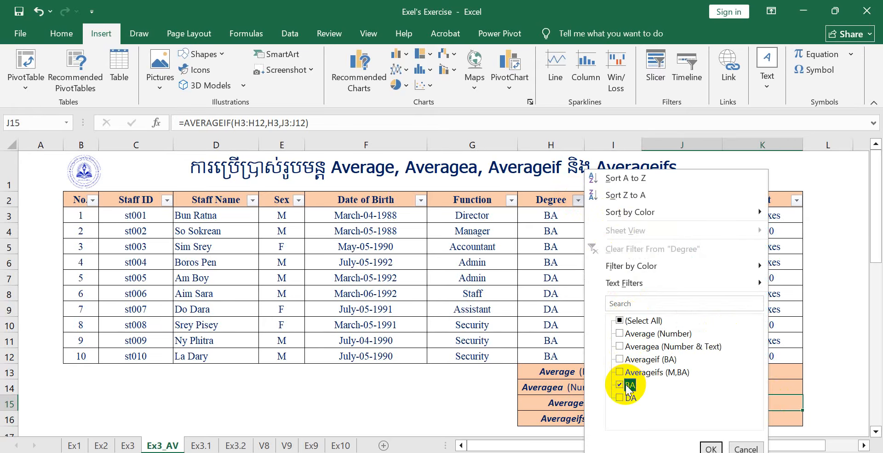
click(709, 448)
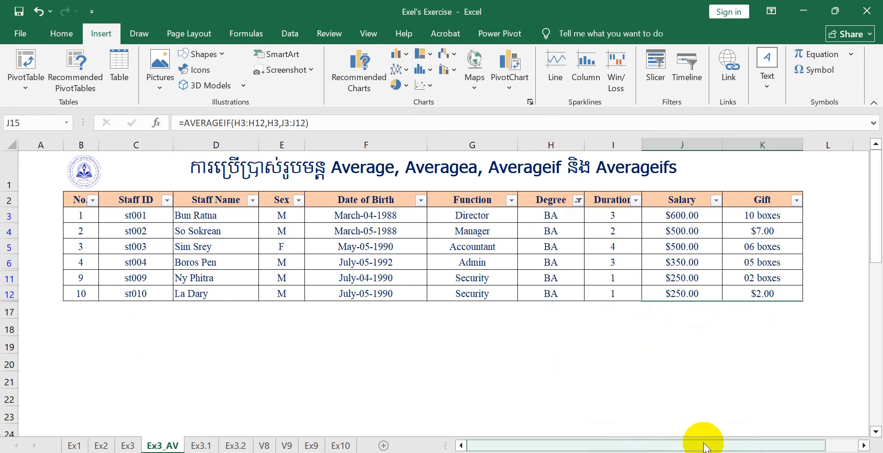
Cross-check the BA salary average in the empty cell H18 with =(J3+J4+J5+J6+J11+J12)/6.
click(521, 335)
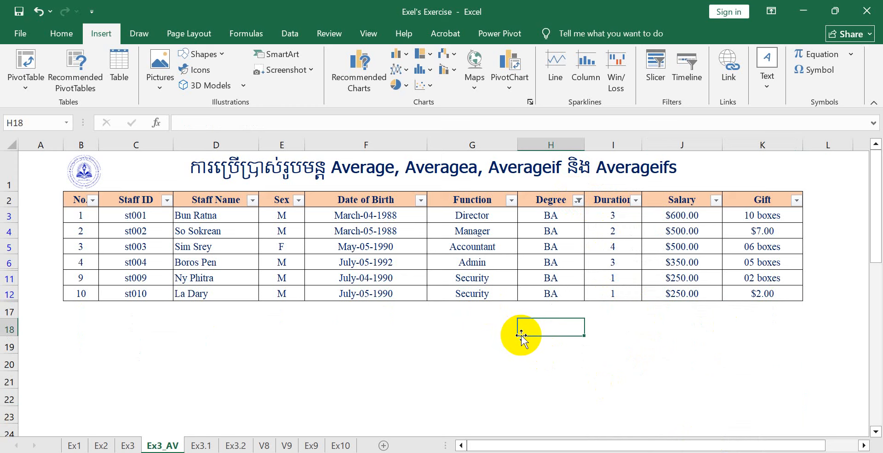
text(=)
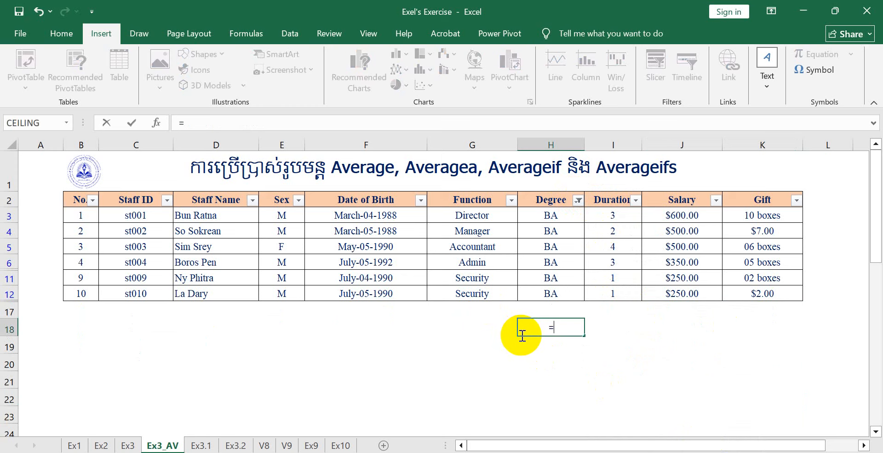
click(675, 217)
key(BackSpace)
key(BackSpace)
text(()
click(676, 217)
text(+)
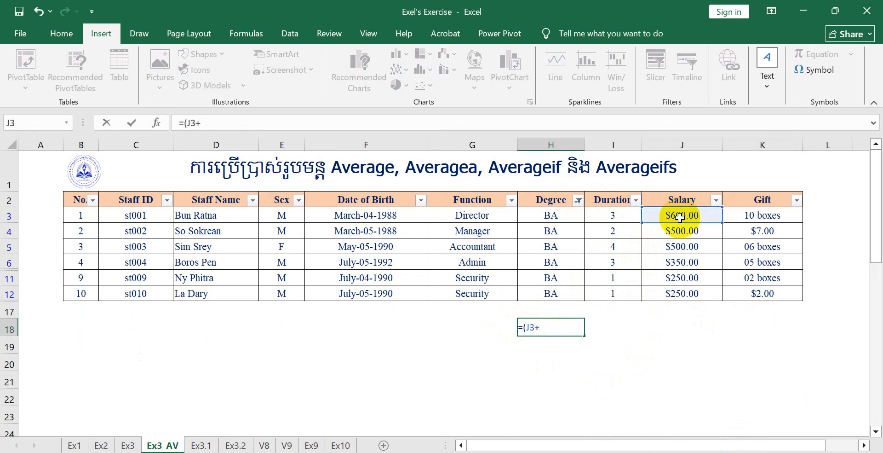
click(683, 228)
text(+)
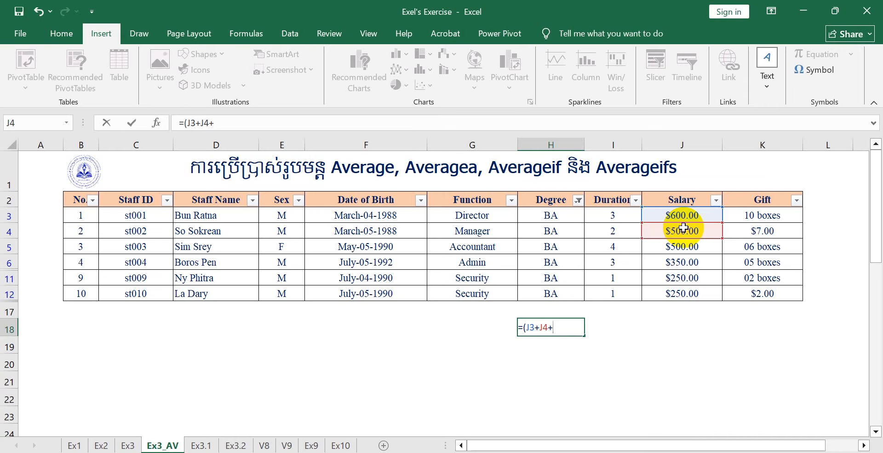
click(683, 247)
text(+)
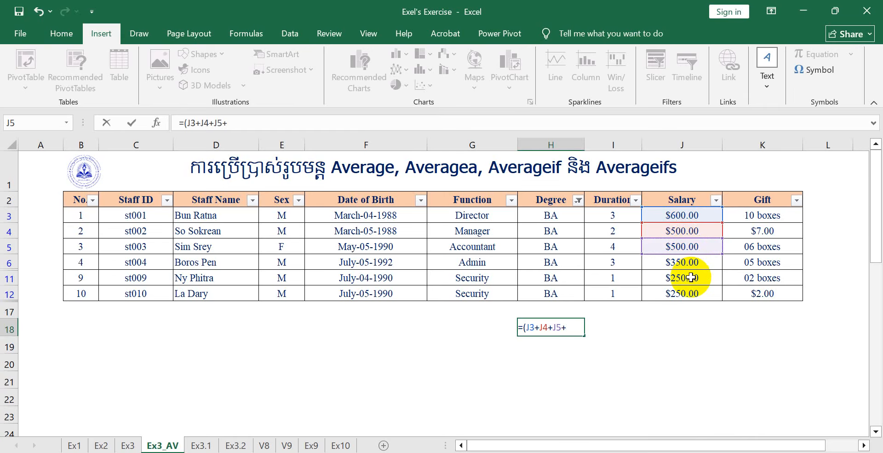
click(692, 265)
text(+)
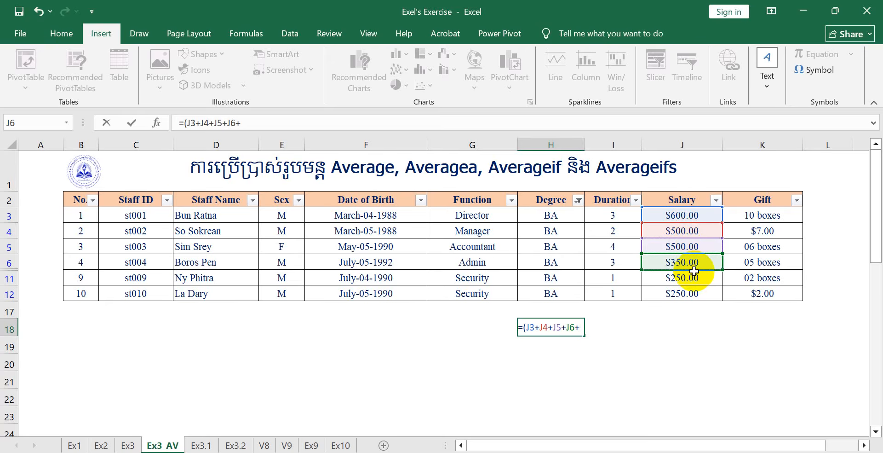
click(694, 278)
text(+)
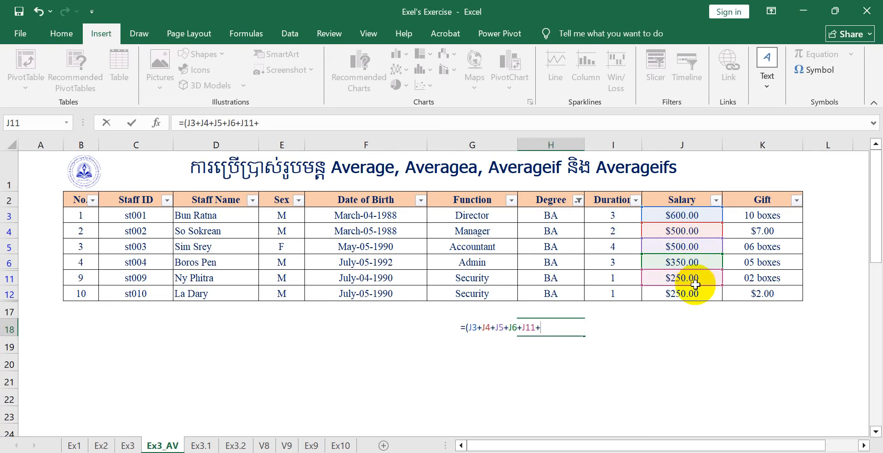
click(697, 294)
text())
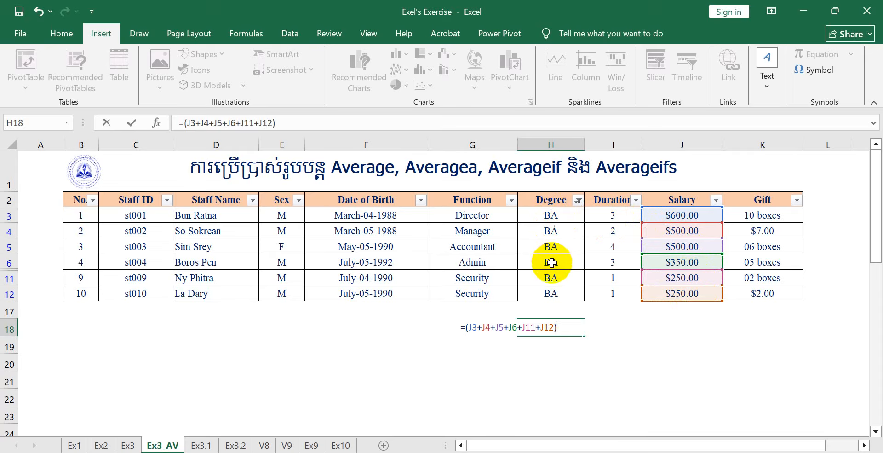
text(/)
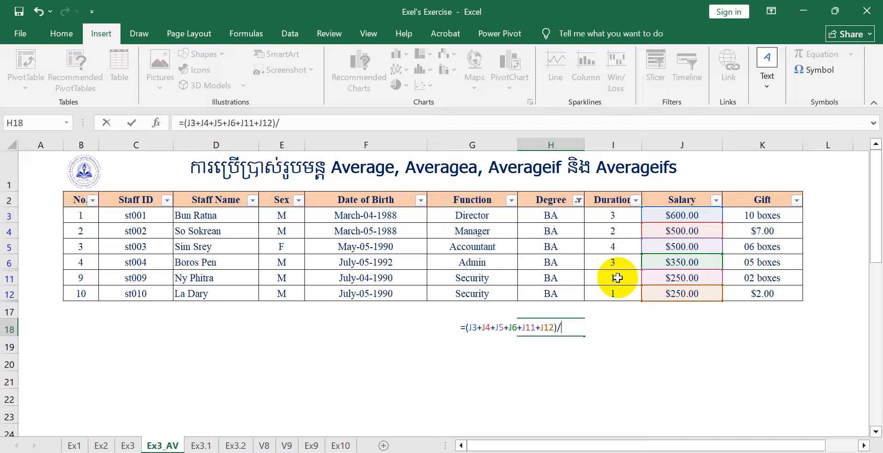
text(6)
key(Return)
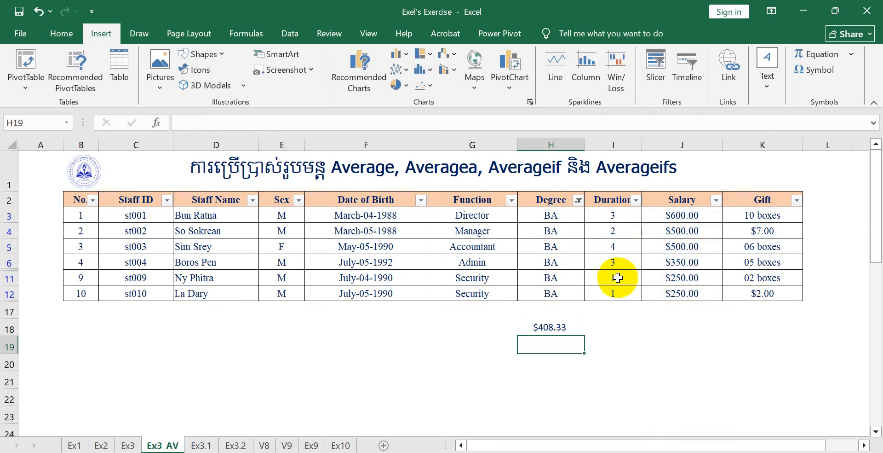
Delete the check formula in H18 and clear the filter from the Degree column.
click(554, 327)
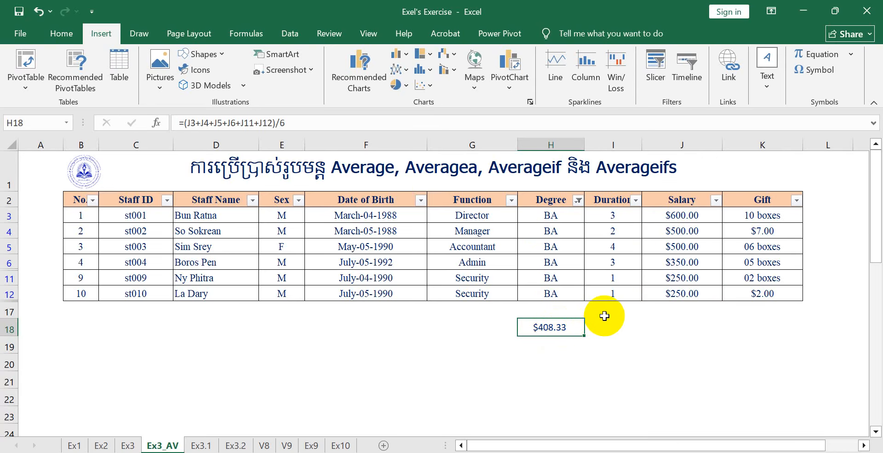
key(Delete)
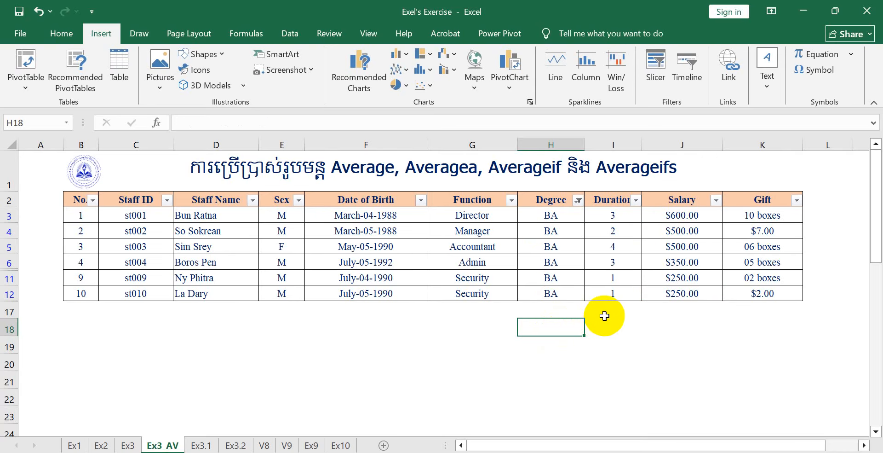
click(578, 200)
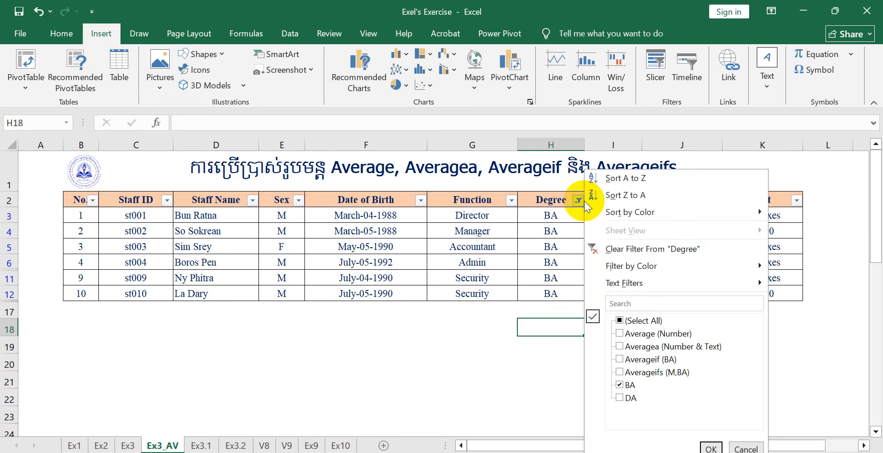
click(620, 249)
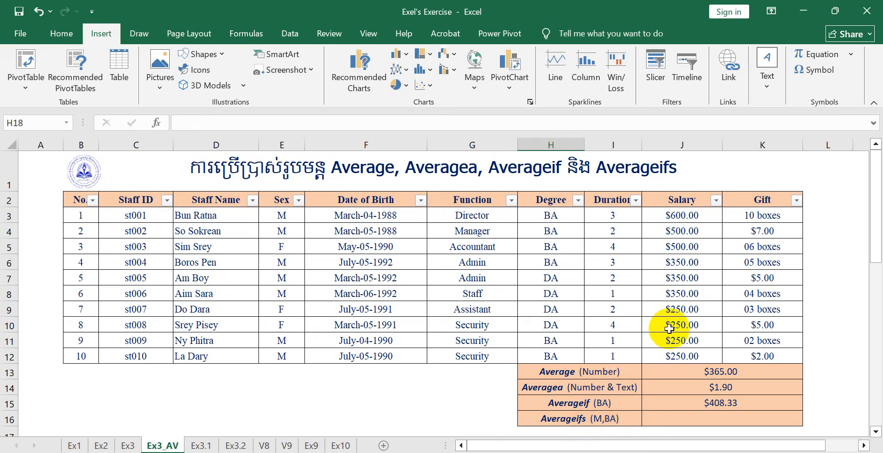
Start an AVERAGEIFS formula in J16, beside the Averageifs (M,BA) label, with the Salary cells J3:J12 as the average range.
click(654, 418)
text(=)
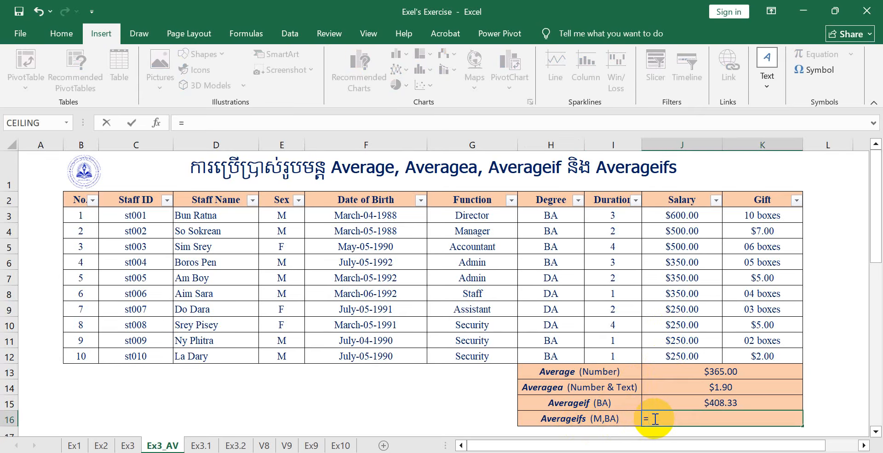
text(Aver)
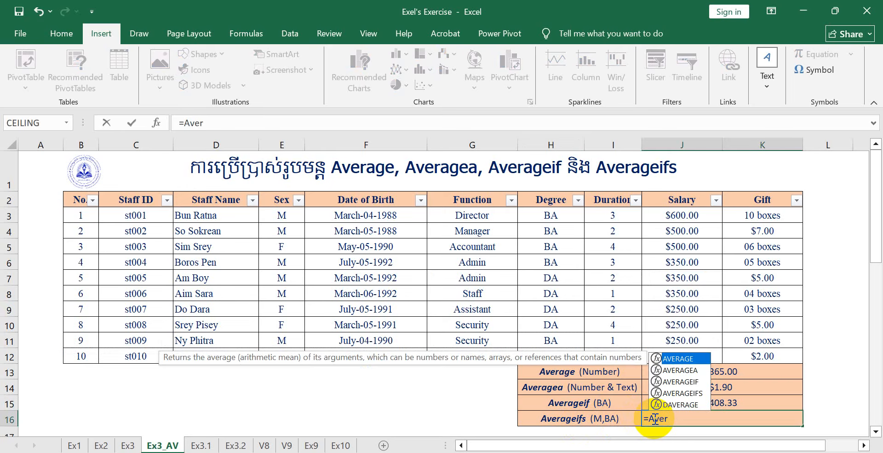
click(686, 395)
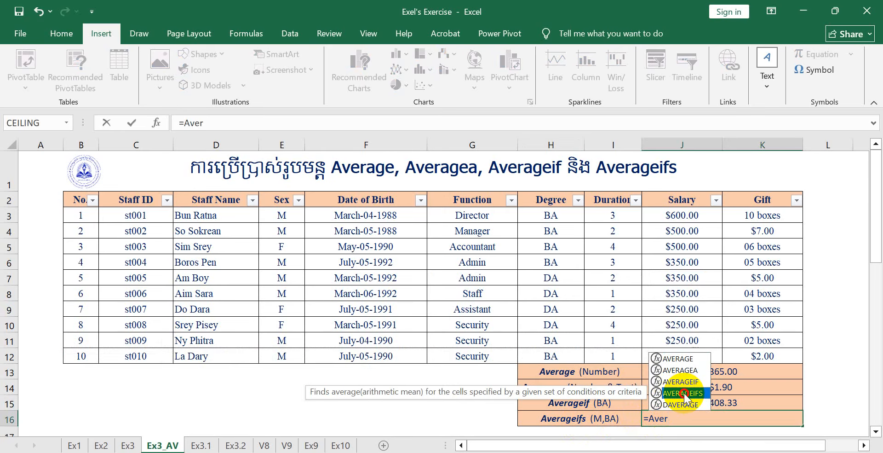
double_click(685, 396)
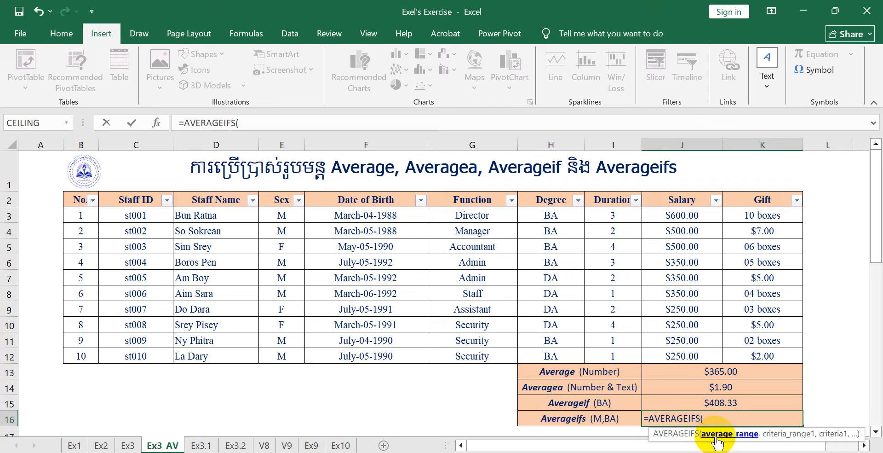
drag(685, 215, 682, 352)
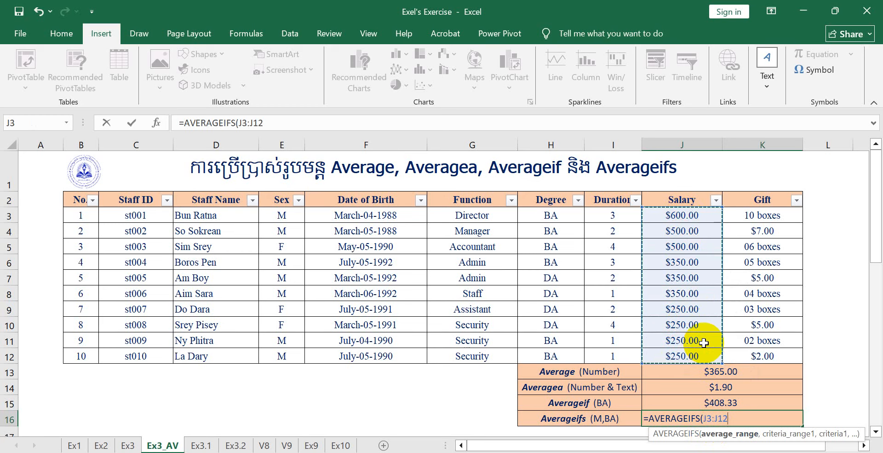
text(,)
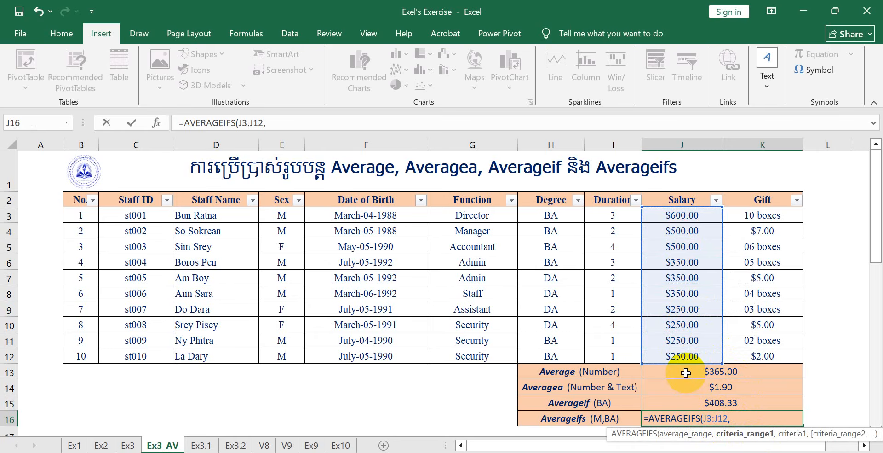
Add the Degree condition to the AVERAGEIFS formula, with H3:H12 as first criteria range and H3 (BA) as criterion.
click(568, 220)
drag(568, 220, 556, 355)
text(,)
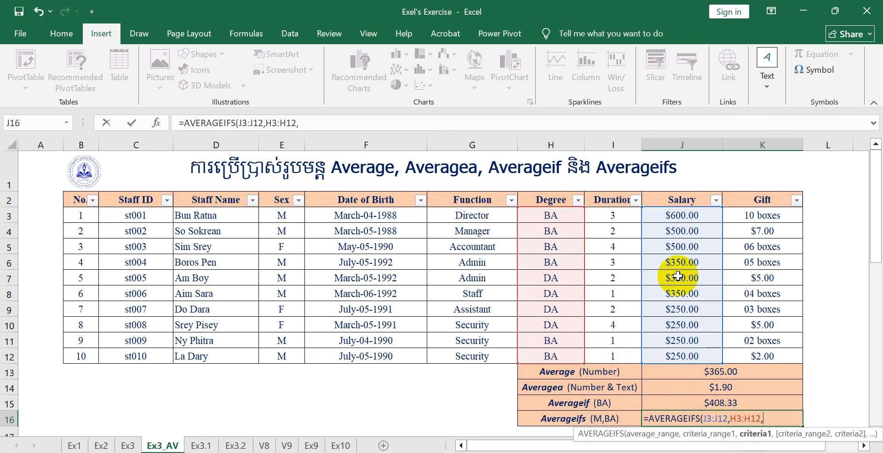
click(561, 217)
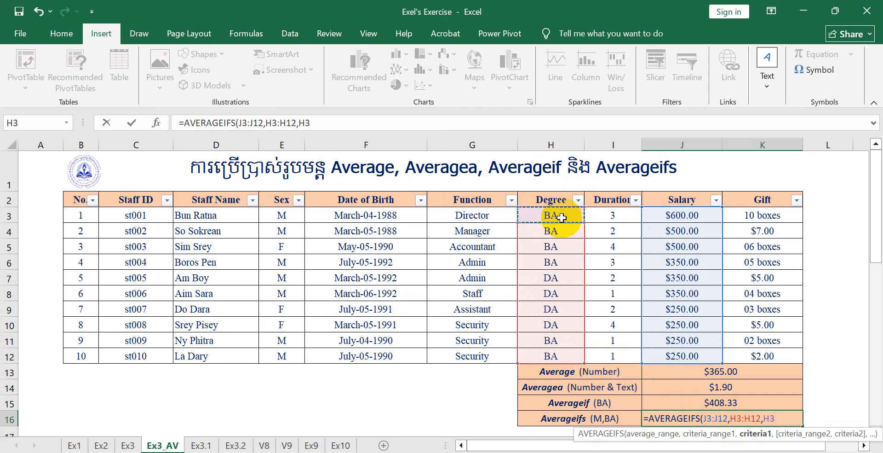
text(,)
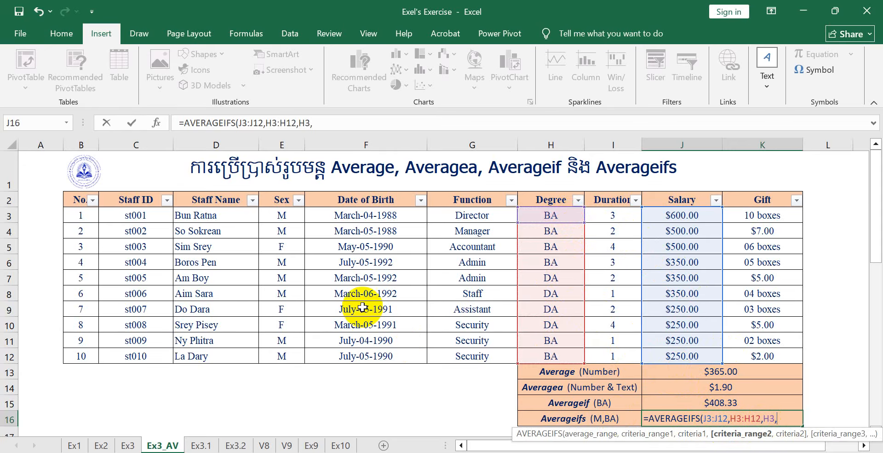
Add the Sex condition E3:E12 with criterion E3 (M), completing J16 as =AVERAGEIFS(J3:J12,H3:H12,H3,E3:E12,E3).
drag(291, 218, 288, 354)
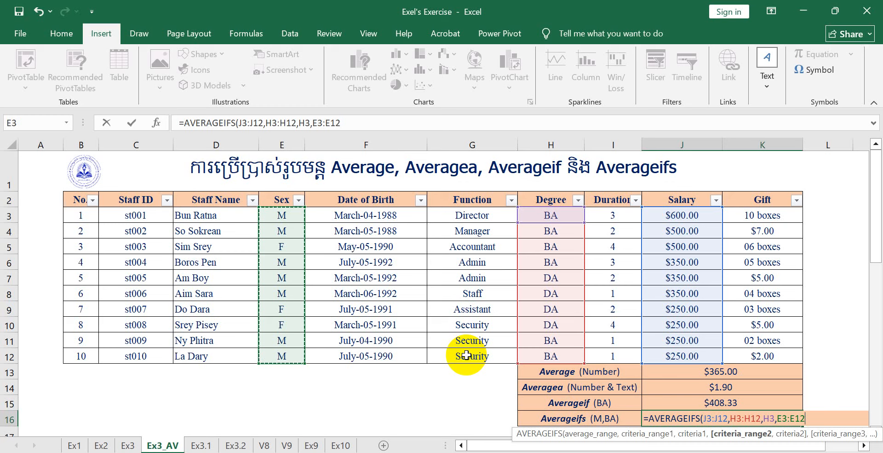
text(,)
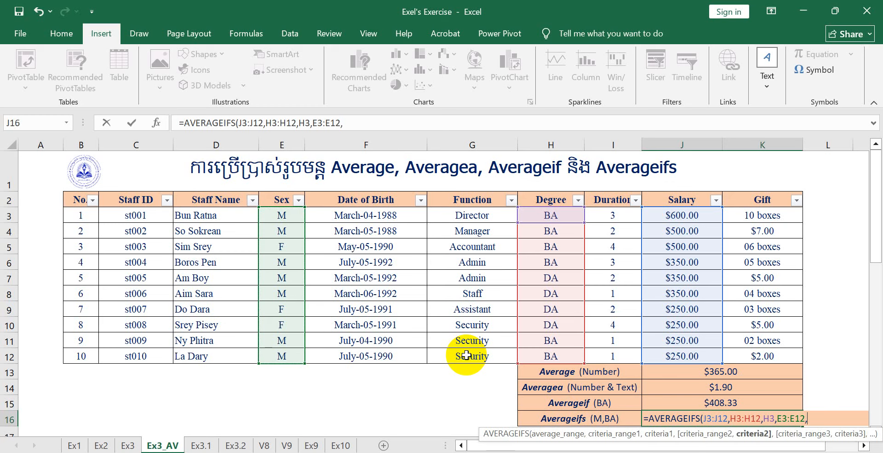
click(297, 217)
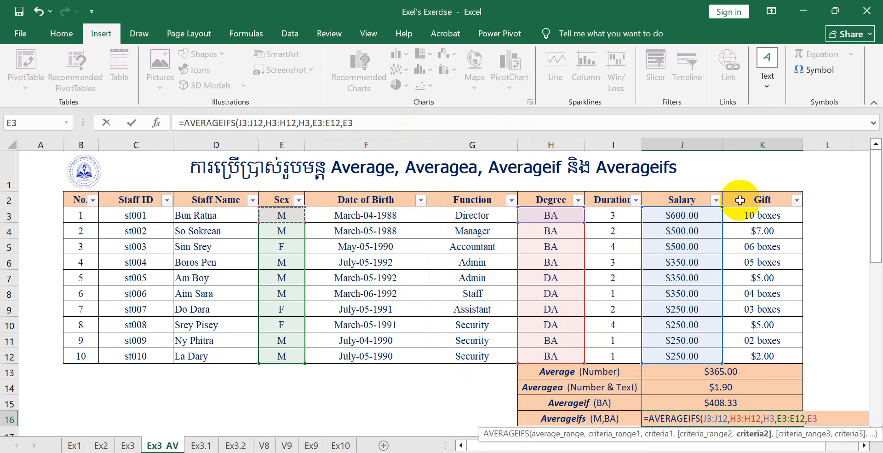
text())
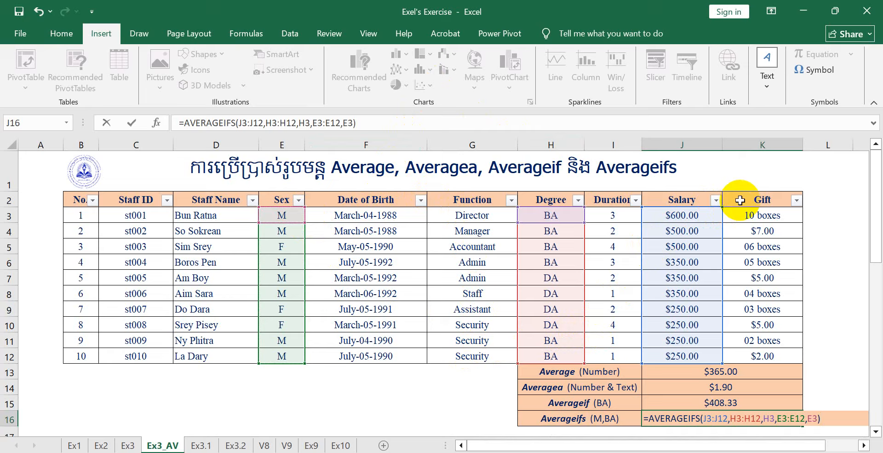
key(Return)
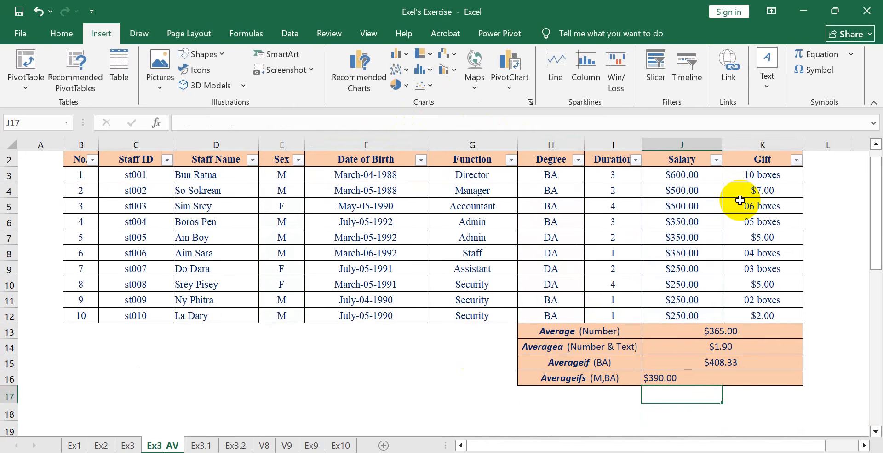
Center the AVERAGEIFS result horizontally in cell J16.
click(696, 380)
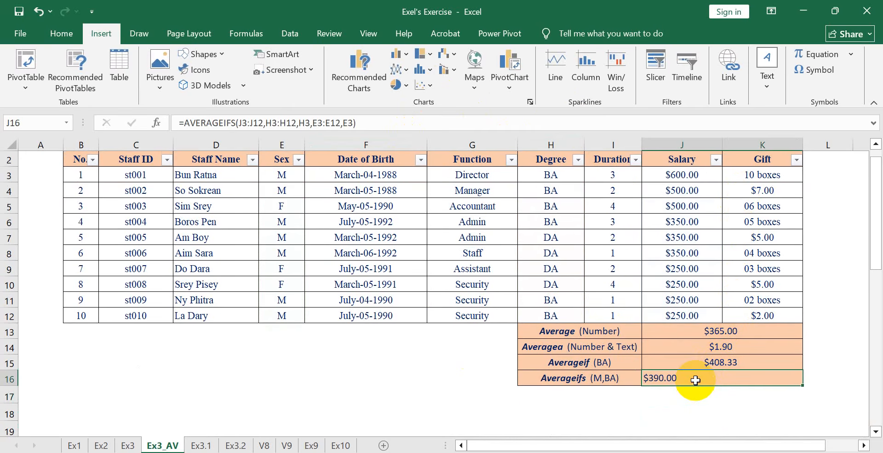
click(61, 33)
click(250, 80)
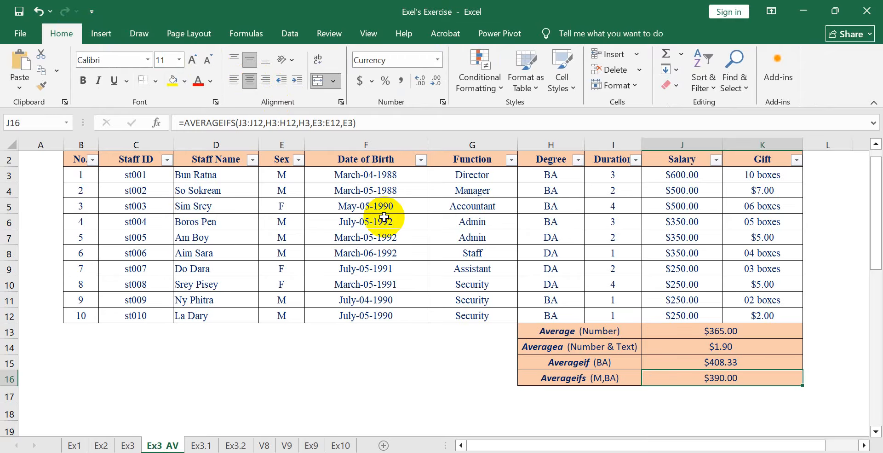
Filter the staff table to show only M in the Sex column and only BA in the Degree column.
scroll(401, 230, up, 1)
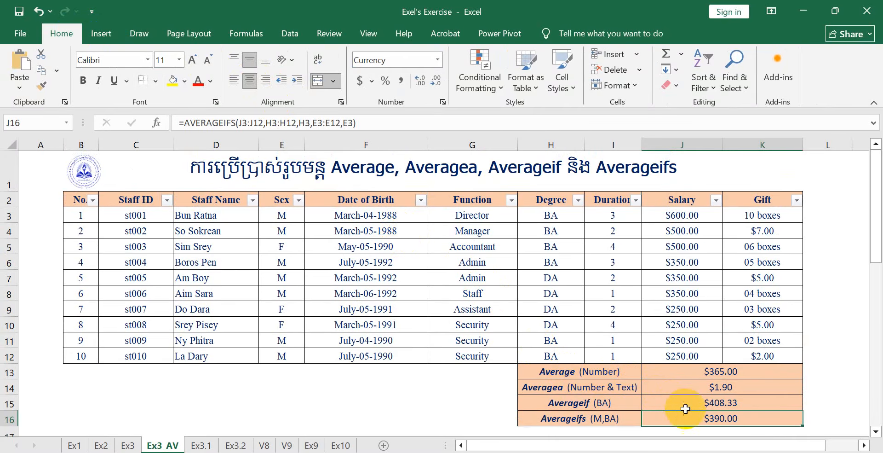
click(766, 402)
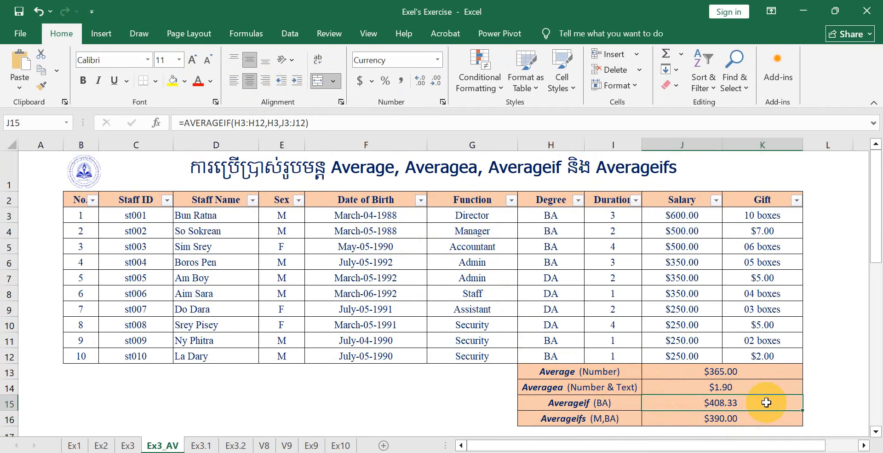
click(297, 201)
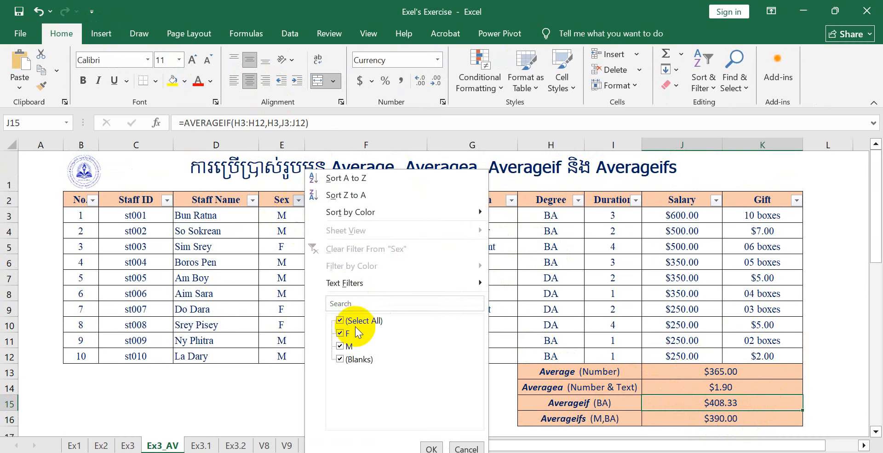
click(354, 321)
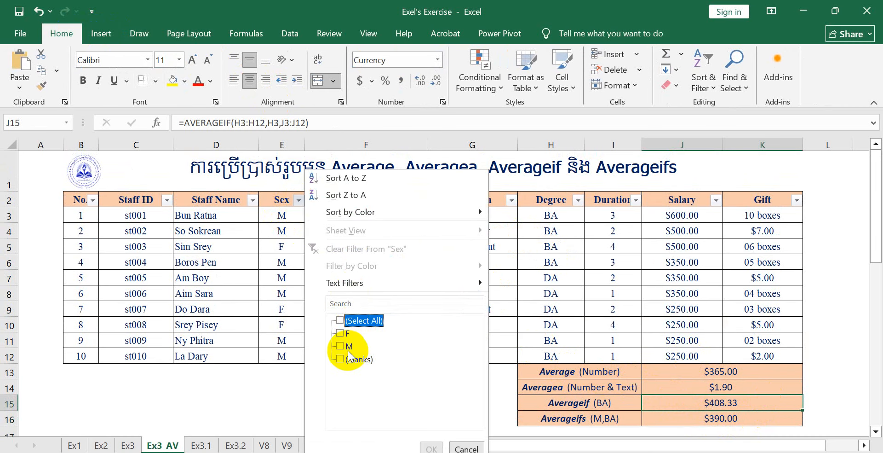
click(348, 346)
click(428, 447)
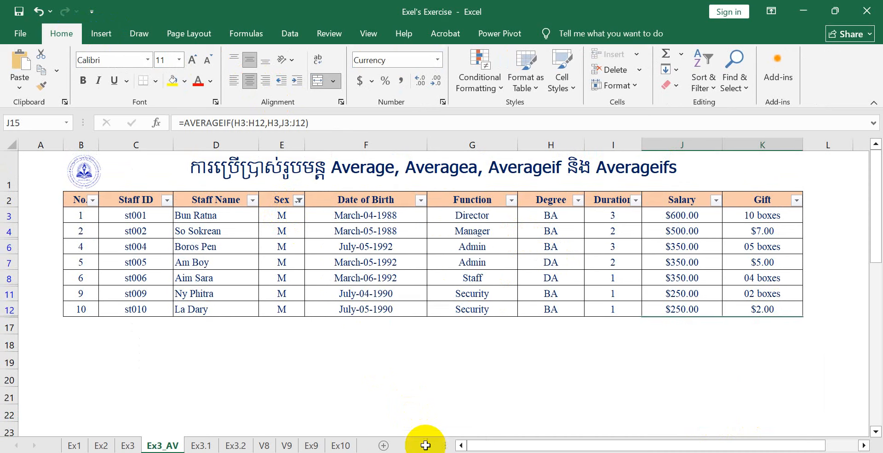
click(578, 201)
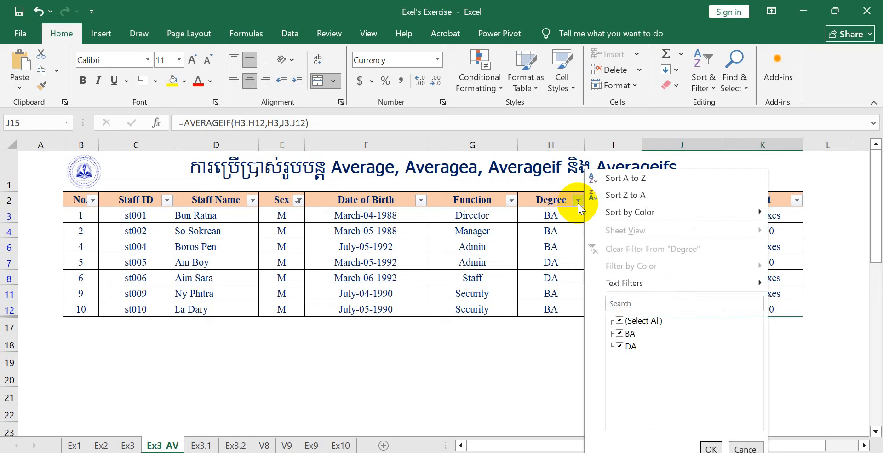
click(622, 322)
click(621, 333)
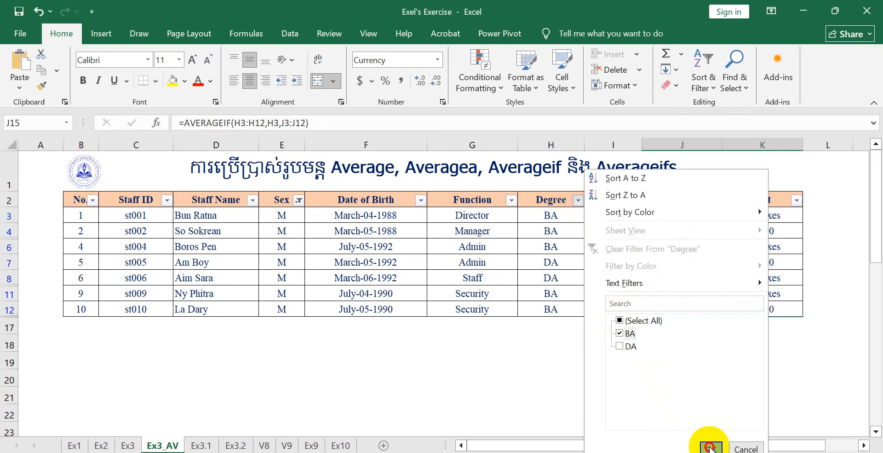
click(711, 447)
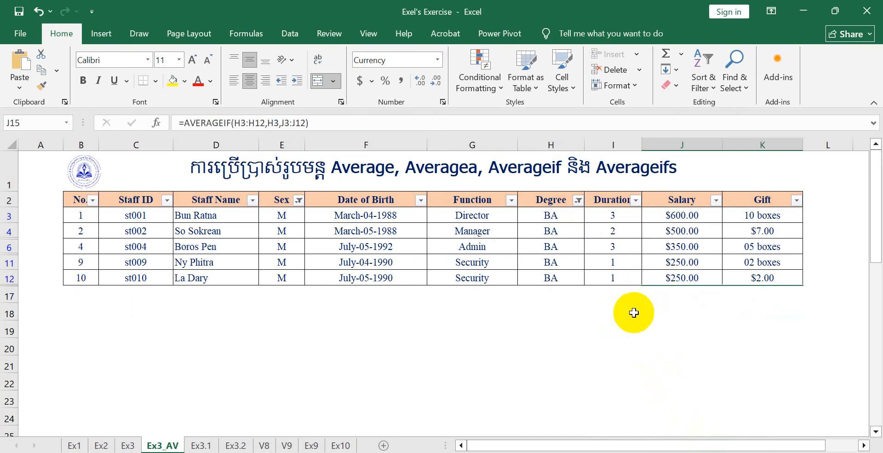
Cross-check the average salary of male BA staff in the empty cell I19 with =(J3+J4+J6+J11+J12)/5.
click(612, 331)
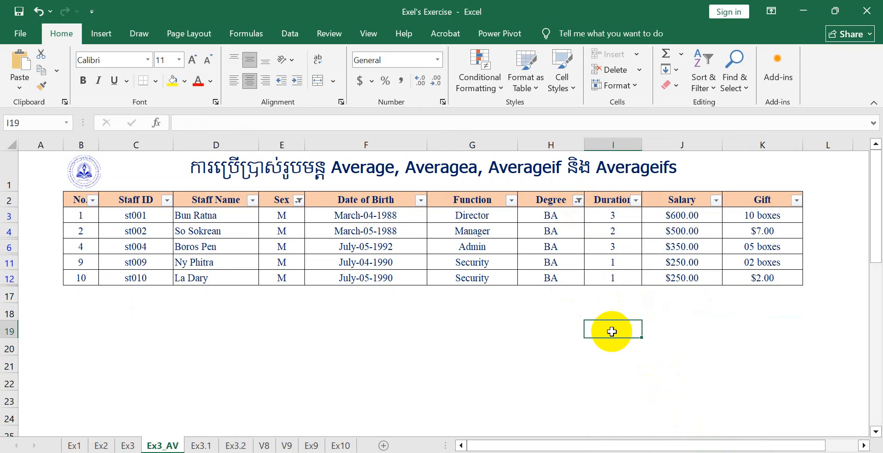
text(=)
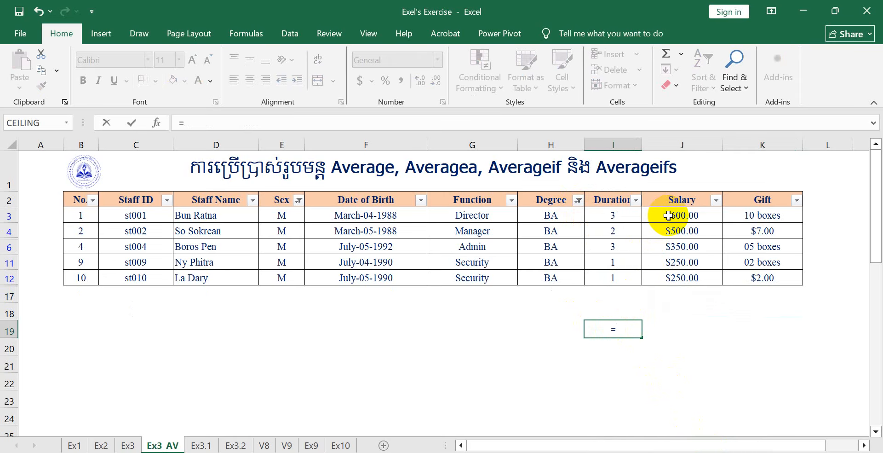
text(()
click(668, 215)
text(_)
key(BackSpace)
text(+)
click(709, 235)
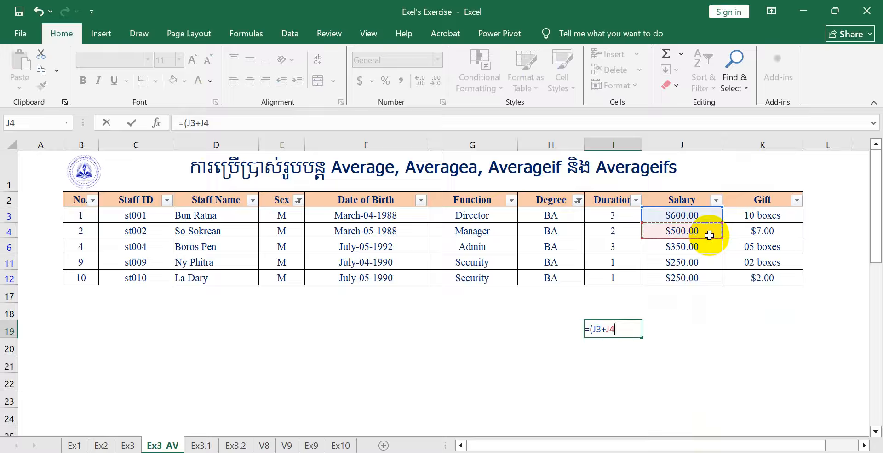
text(+)
click(694, 248)
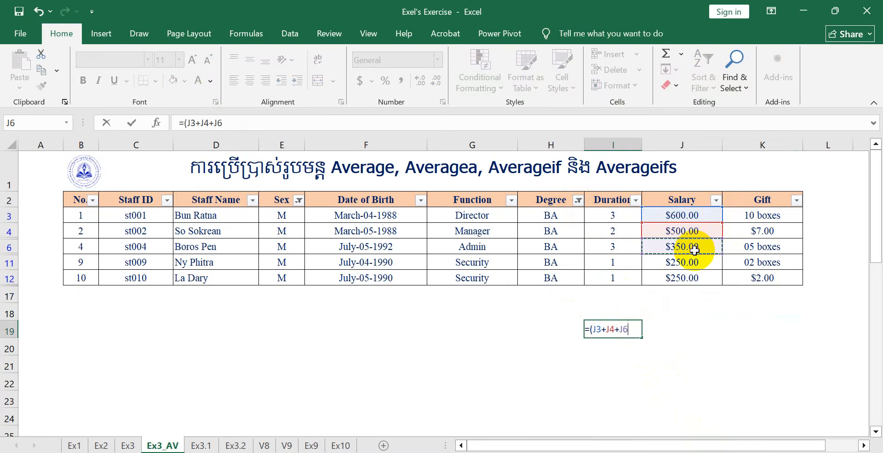
text(+)
click(692, 259)
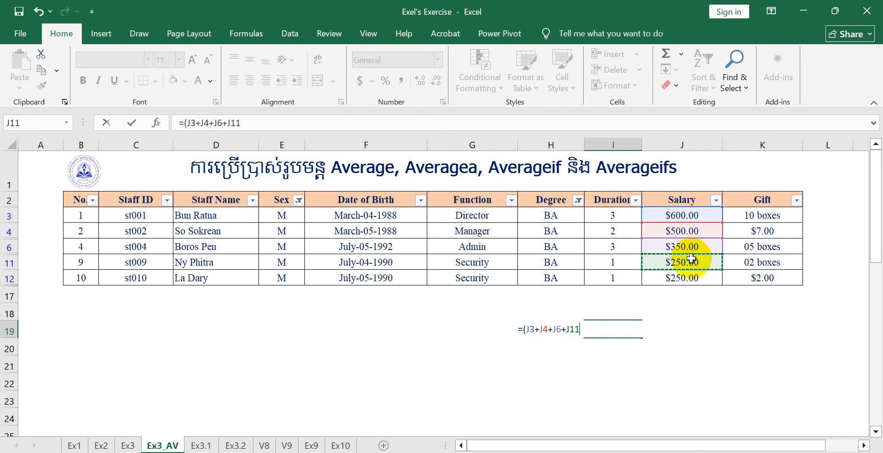
text(+)
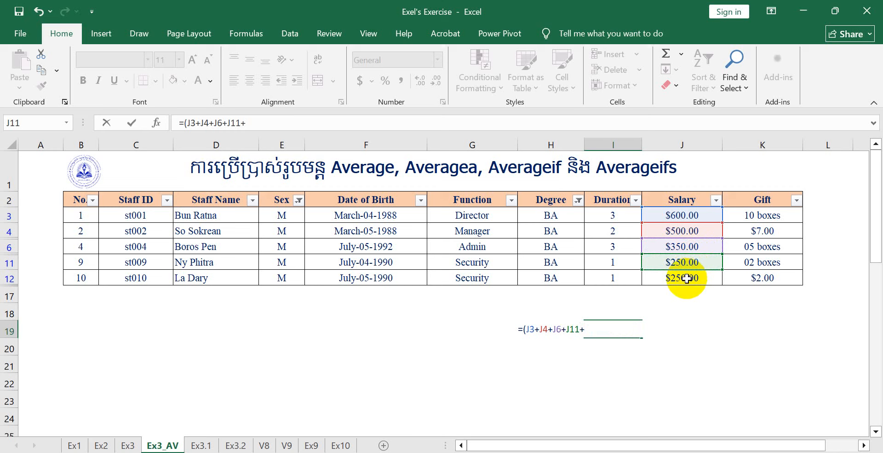
click(686, 278)
text()/)
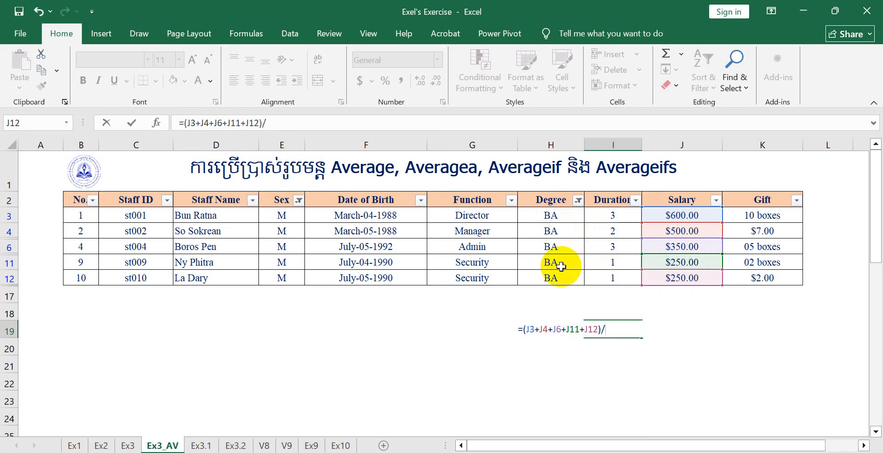
text(5)
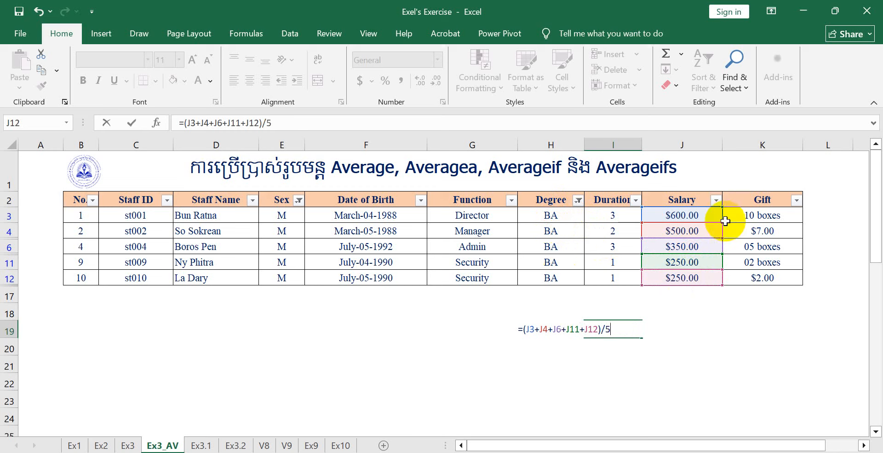
key(Return)
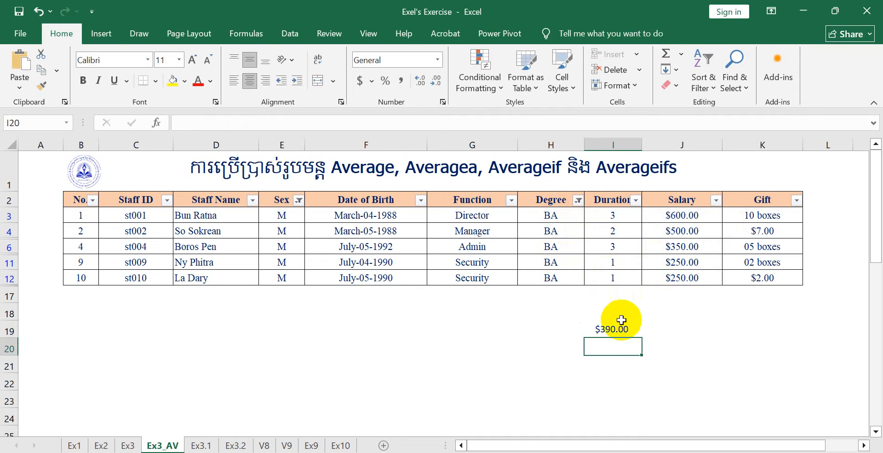
Delete the check formula in I19 and clear the filters from the Degree and Sex columns.
click(622, 322)
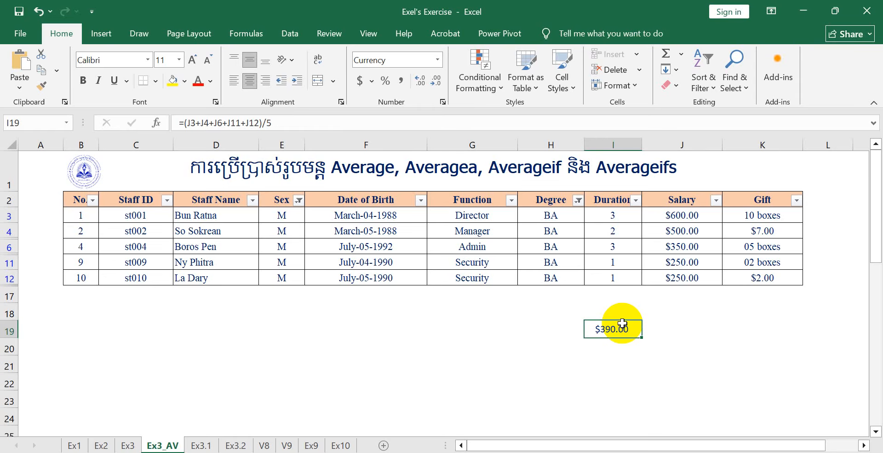
key(Delete)
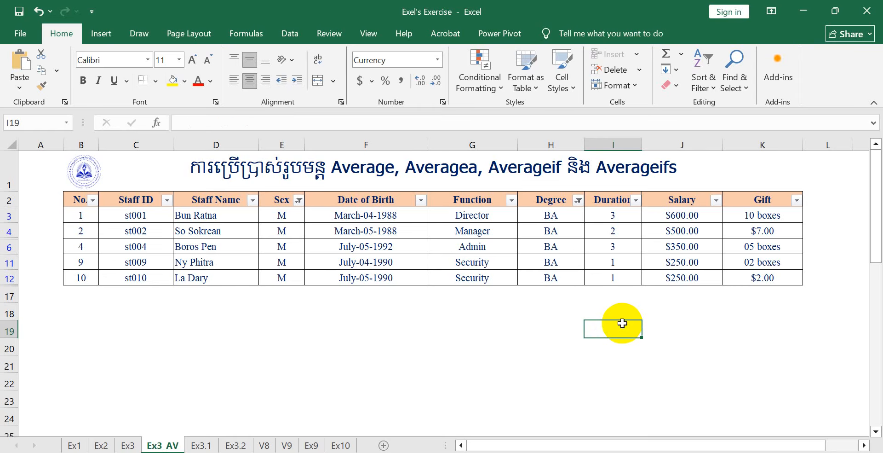
click(578, 200)
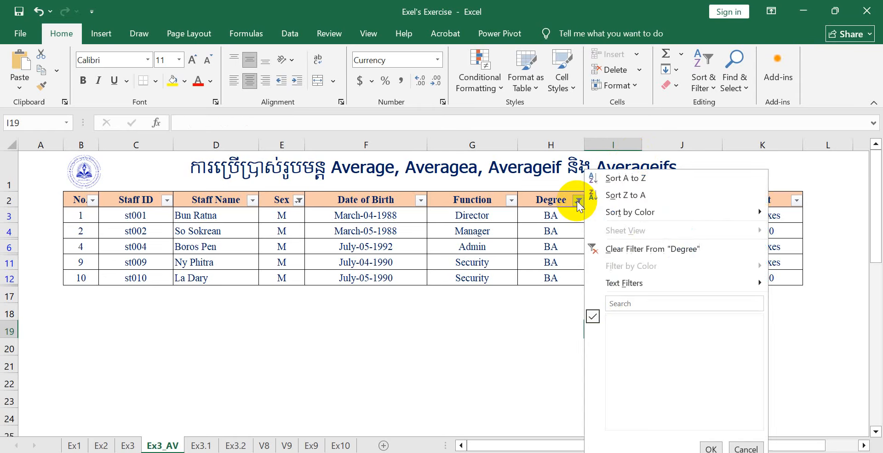
click(609, 255)
click(297, 200)
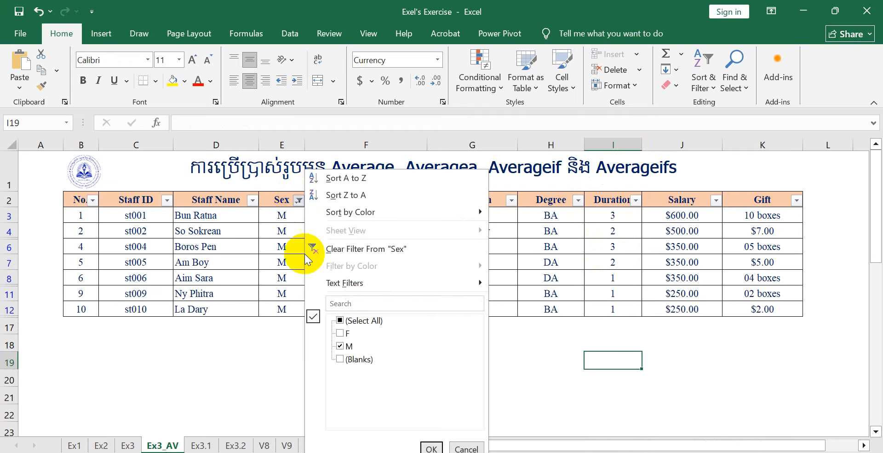
click(335, 252)
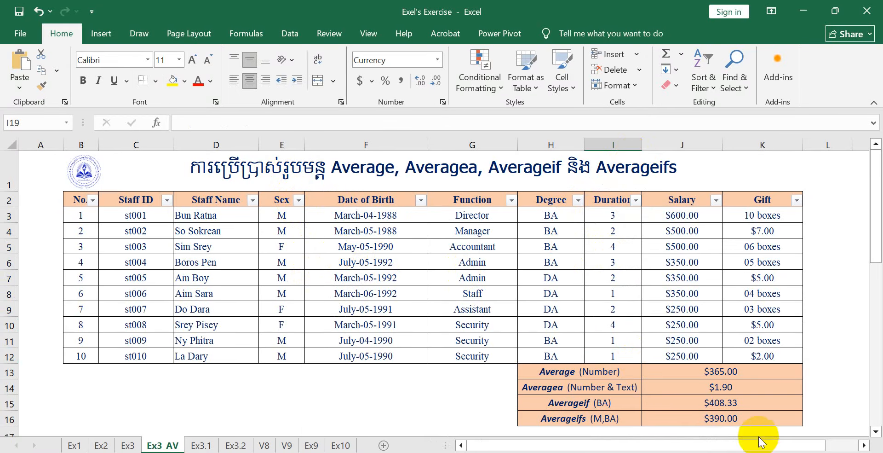
click(745, 418)
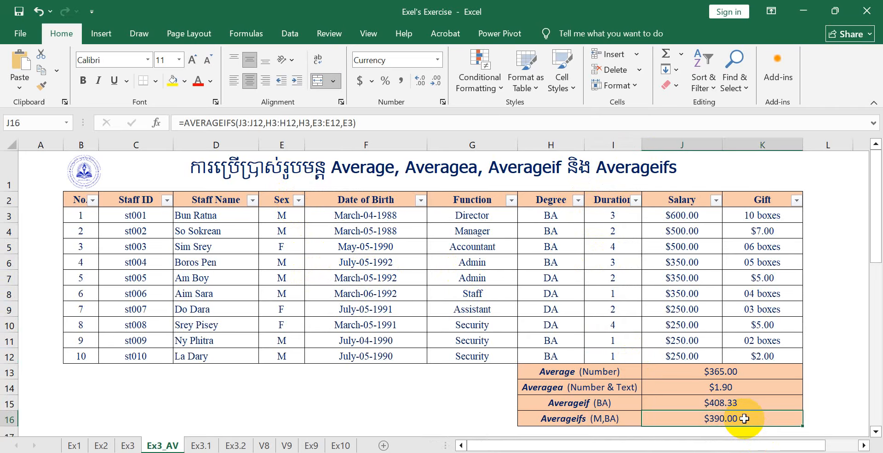